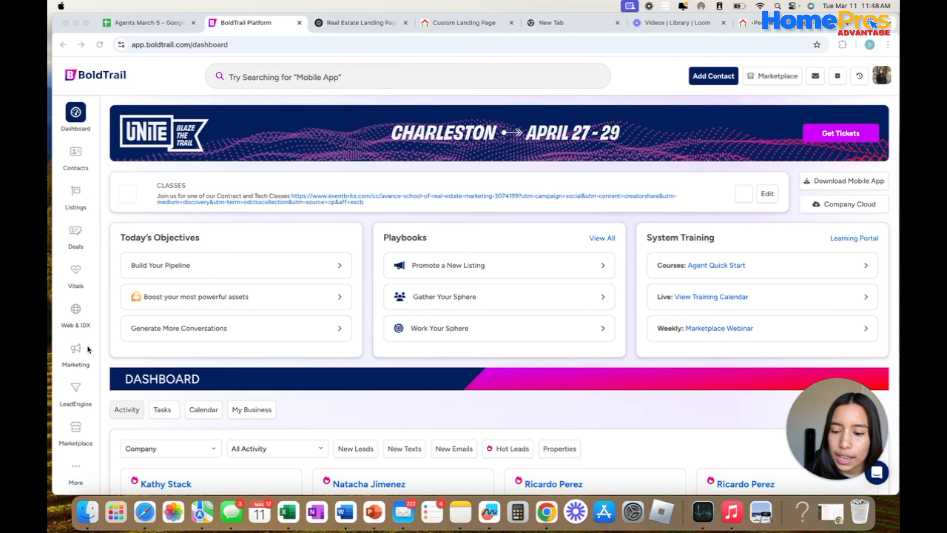
Open LeadEngine and find the Landing Page builder among its tools and features.
{"action": "left_click", "coordinate": [77, 393]}
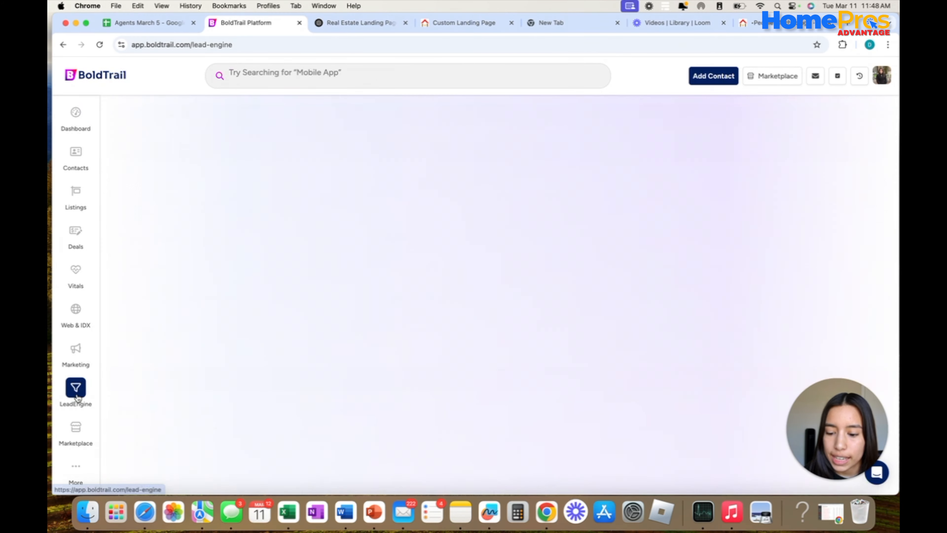
{"action": "scroll", "coordinate": [439, 278], "scroll_direction": "down", "scroll_amount": 3}
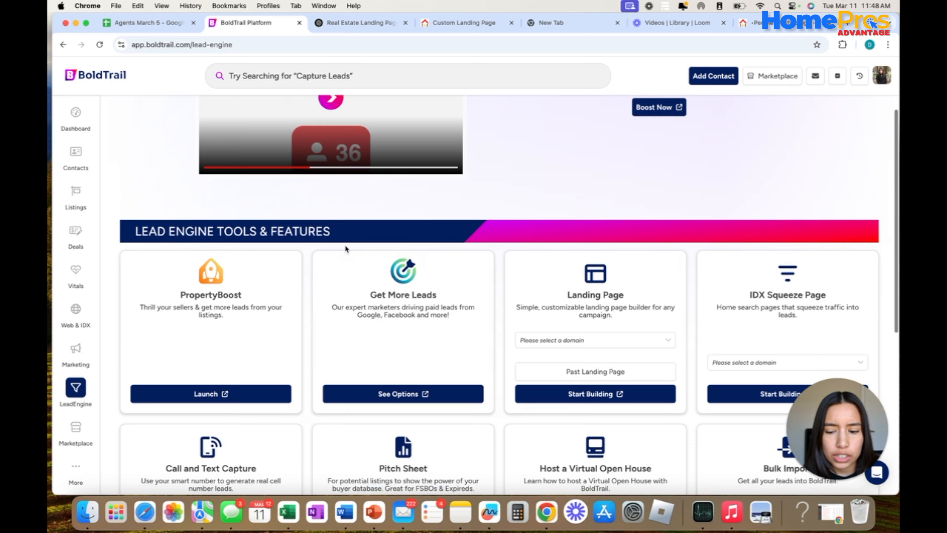
{"action": "scroll", "coordinate": [328, 247], "scroll_direction": "down", "scroll_amount": 1}
{"action": "scroll", "coordinate": [319, 242], "scroll_direction": "down", "scroll_amount": 1}
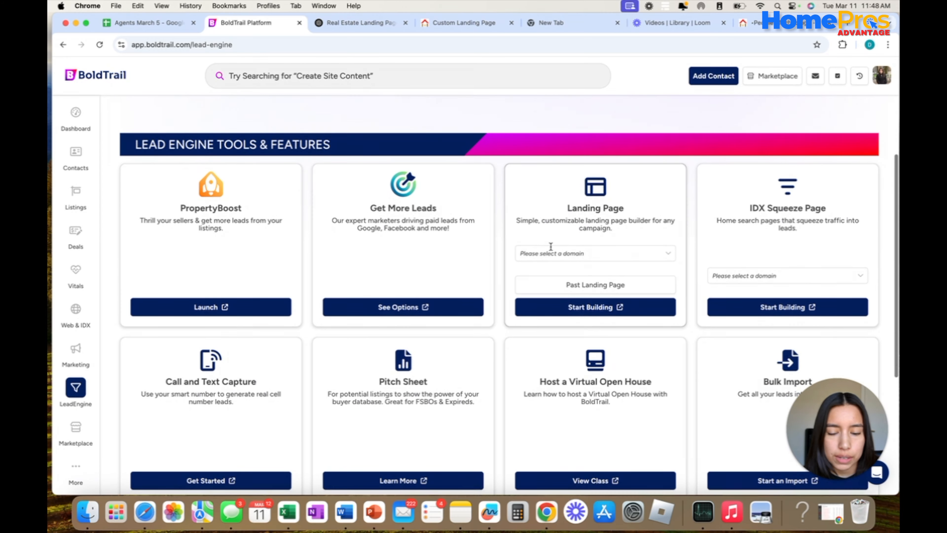
{"action": "scroll", "coordinate": [453, 195], "scroll_direction": "down", "scroll_amount": 1}
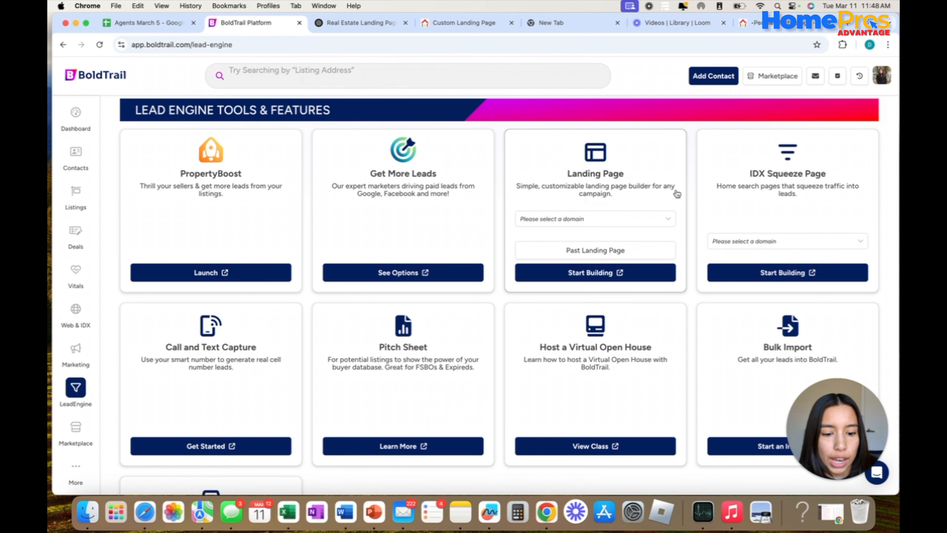
{"action": "scroll", "coordinate": [594, 215], "scroll_direction": "down", "scroll_amount": 1}
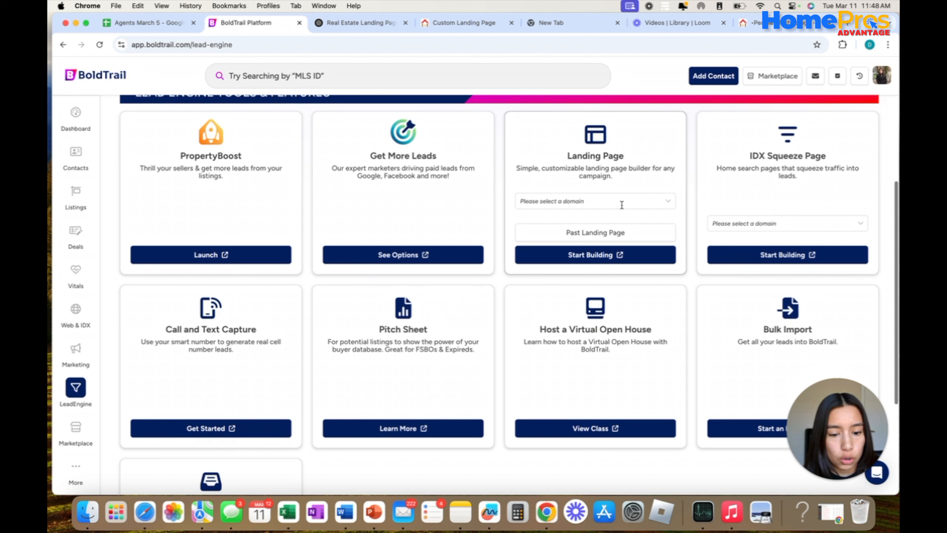
Choose the agent's own azvirtualrealty.com domain for the Landing Page tool and start building a page.
{"action": "left_click", "coordinate": [621, 202]}
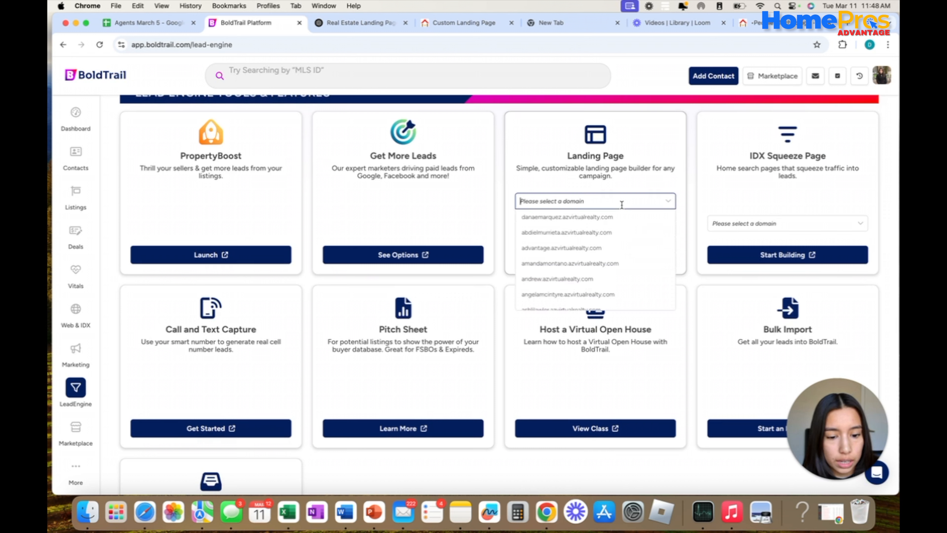
{"action": "left_click", "coordinate": [622, 217]}
{"action": "scroll", "coordinate": [608, 224], "scroll_direction": "down", "scroll_amount": 1}
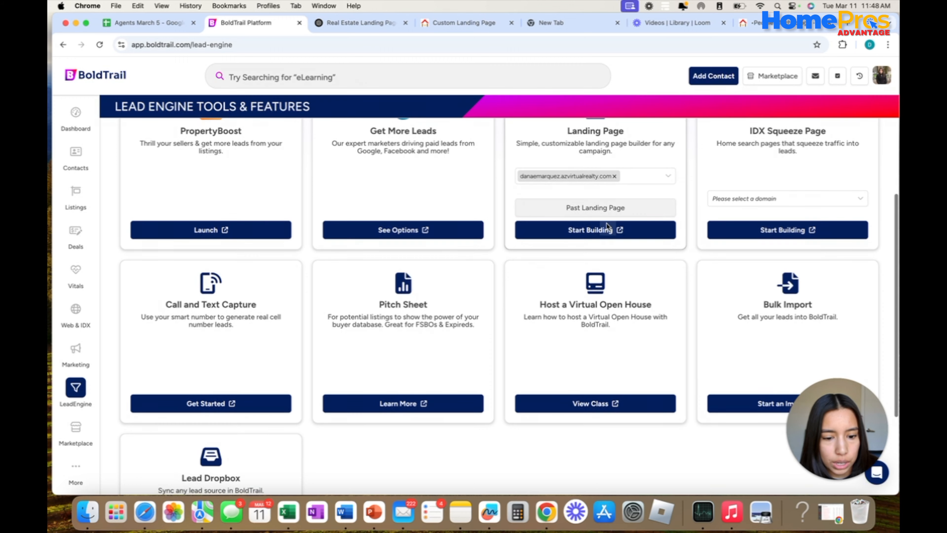
{"action": "scroll", "coordinate": [629, 192], "scroll_direction": "down", "scroll_amount": 1}
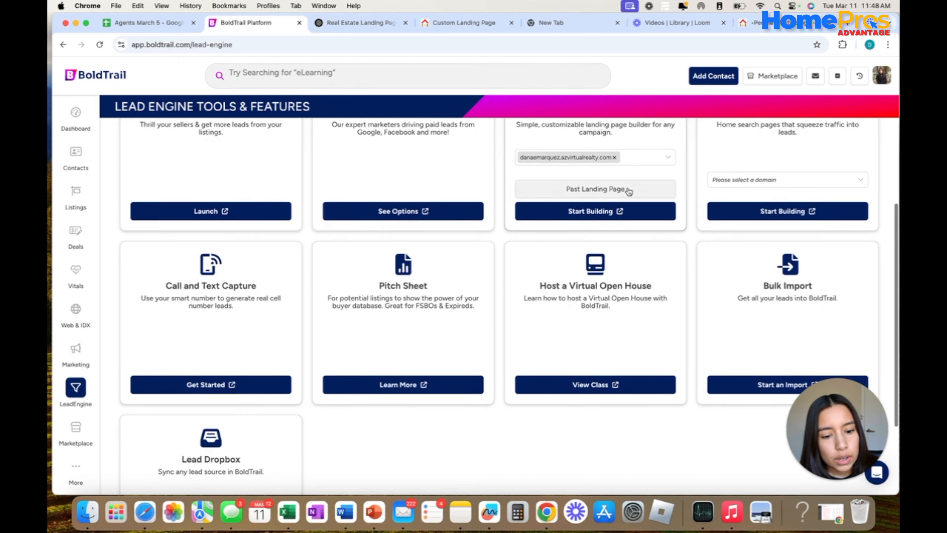
{"action": "left_click", "coordinate": [576, 212]}
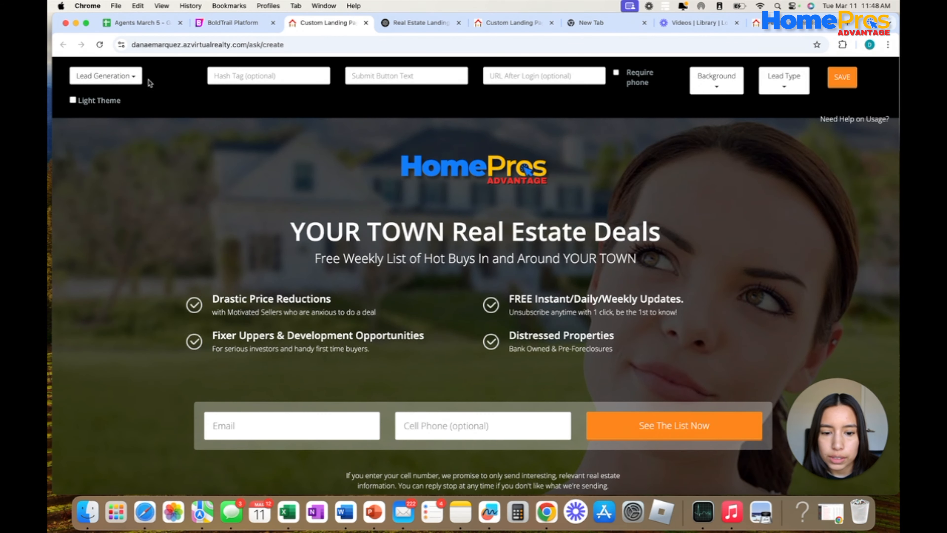
Review the available landing page types and switch the page to Content Hijack.
{"action": "left_click", "coordinate": [125, 74]}
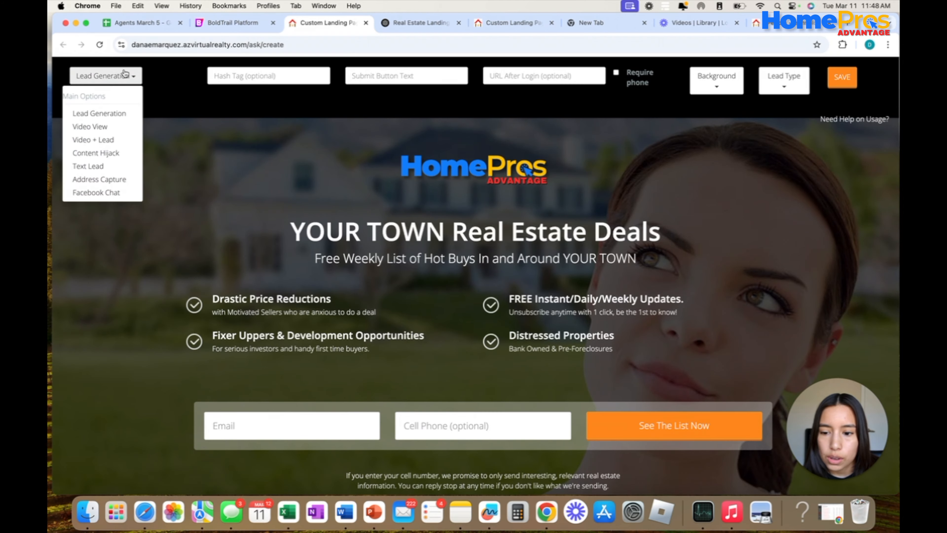
{"action": "scroll", "coordinate": [123, 123], "scroll_direction": "down", "scroll_amount": 2}
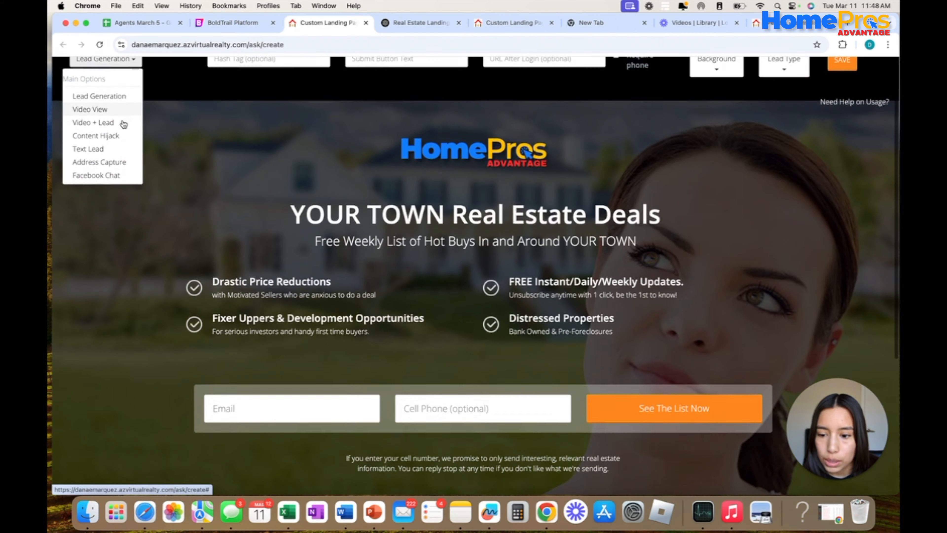
{"action": "scroll", "coordinate": [123, 125], "scroll_direction": "up", "scroll_amount": 2}
{"action": "scroll", "coordinate": [121, 142], "scroll_direction": "down", "scroll_amount": 1}
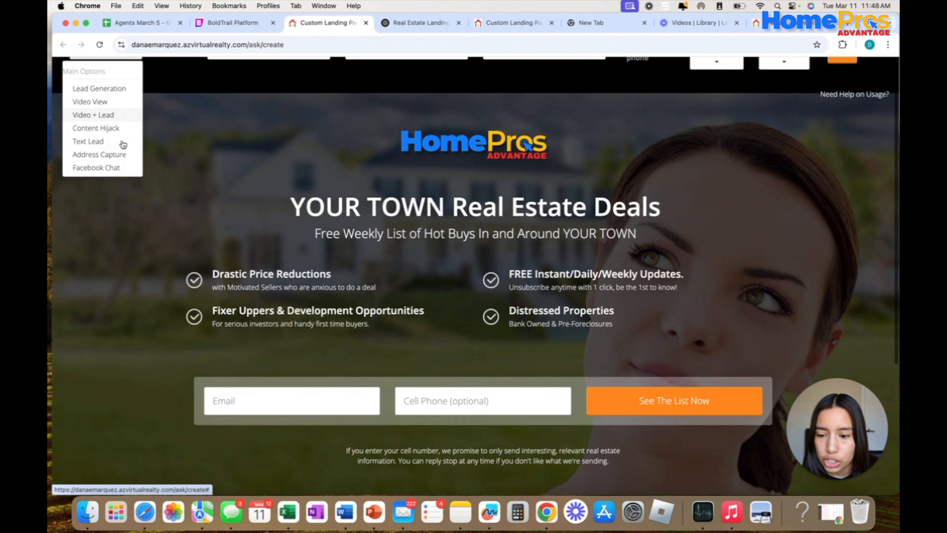
{"action": "left_click", "coordinate": [125, 133]}
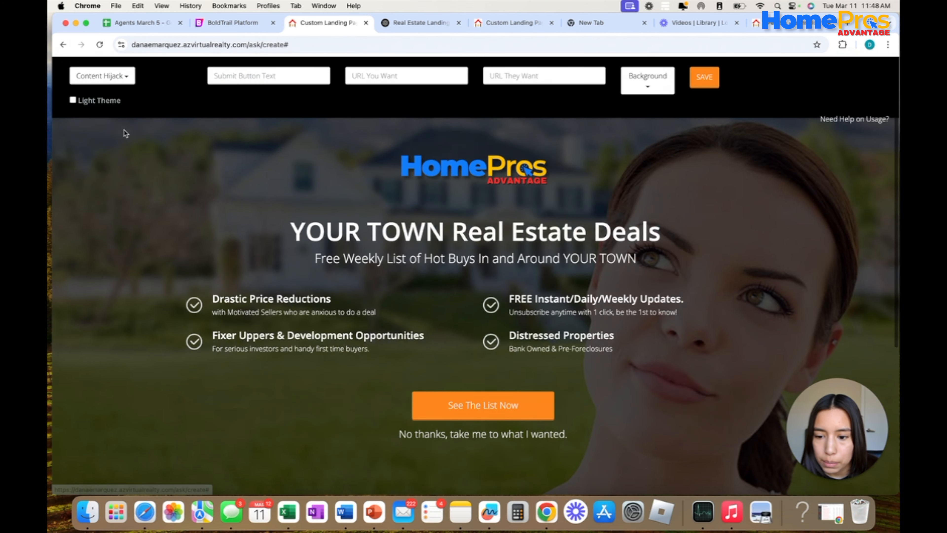
Switch the landing page type to Video + Lead and look over its layout.
{"action": "left_click", "coordinate": [123, 76]}
{"action": "left_click", "coordinate": [114, 140]}
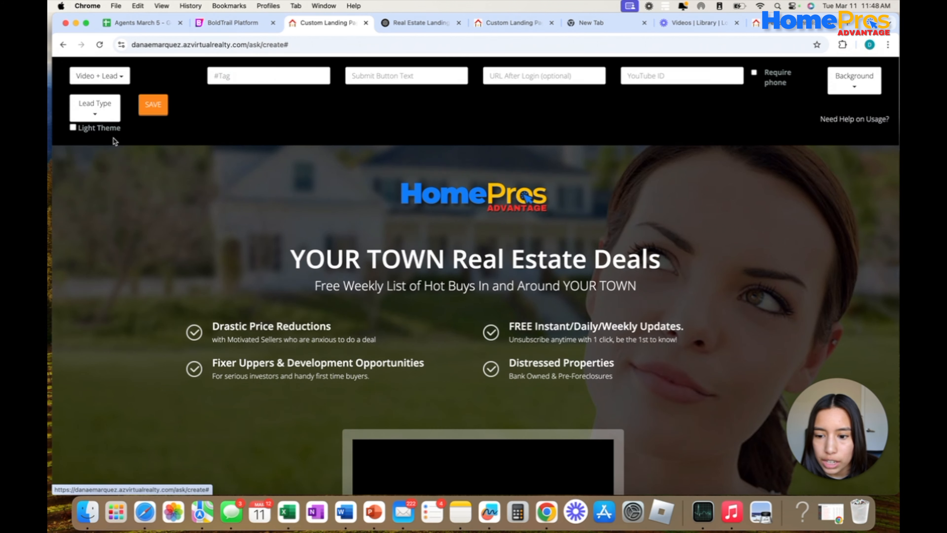
{"action": "scroll", "coordinate": [410, 336], "scroll_direction": "down", "scroll_amount": 3}
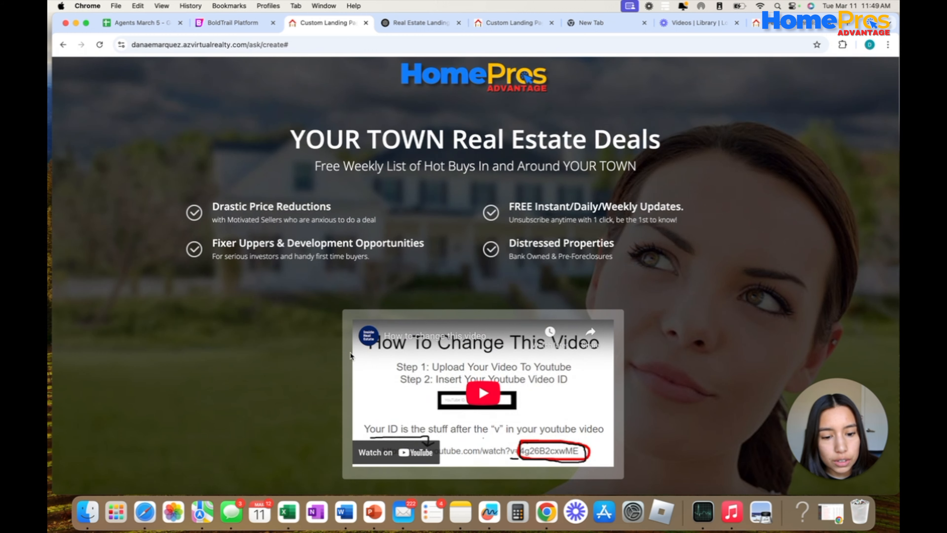
{"action": "scroll", "coordinate": [405, 356], "scroll_direction": "up", "scroll_amount": 4}
Switch the landing page type to Address Capture and look over its layout.
{"action": "left_click", "coordinate": [120, 77]}
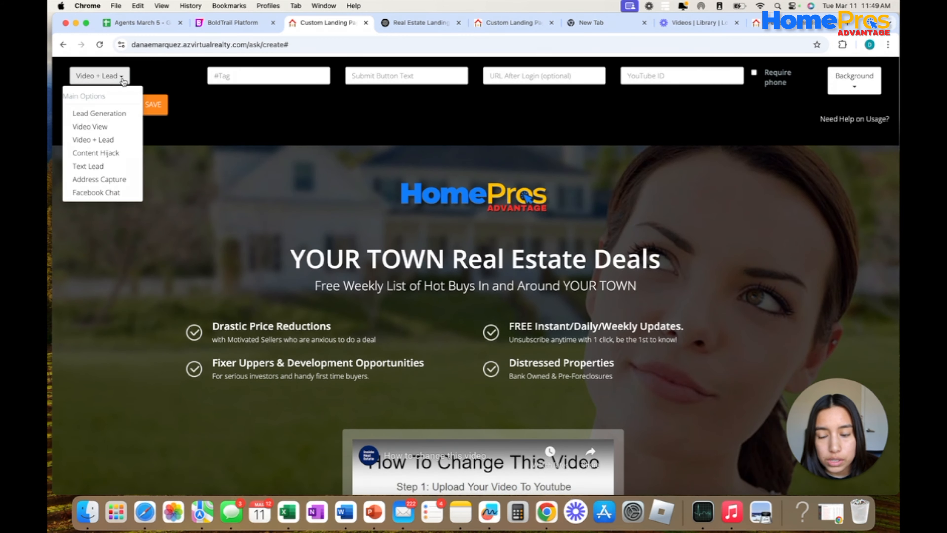
{"action": "left_click", "coordinate": [127, 179]}
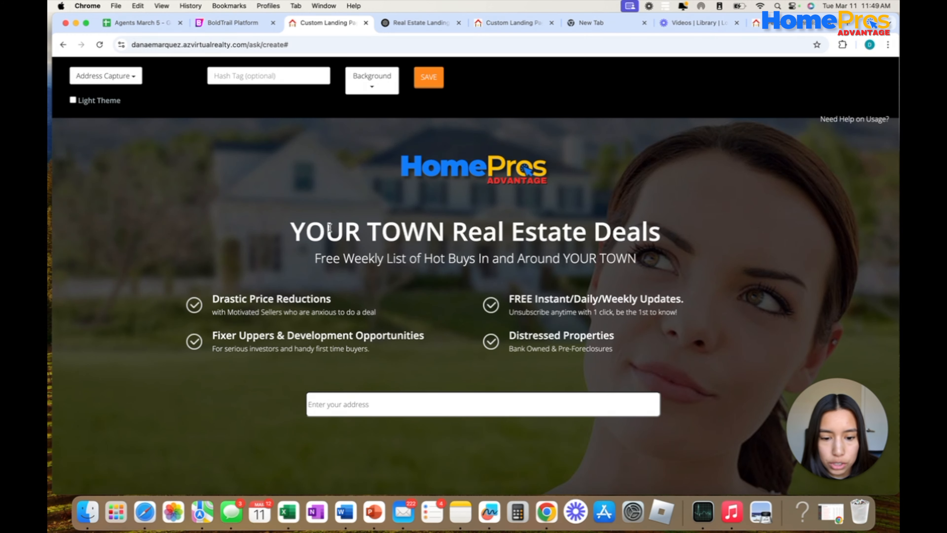
{"action": "scroll", "coordinate": [402, 308], "scroll_direction": "down", "scroll_amount": 3}
{"action": "scroll", "coordinate": [388, 283], "scroll_direction": "up", "scroll_amount": 3}
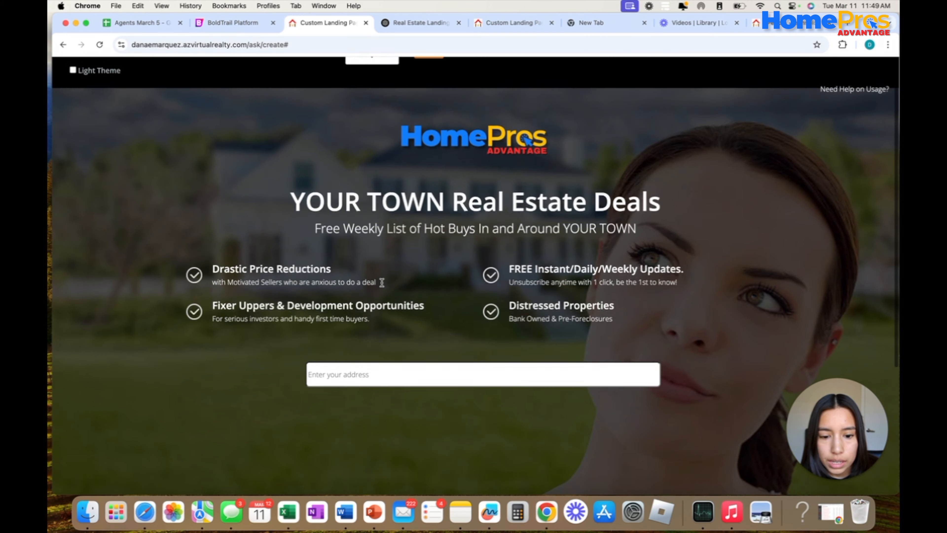
{"action": "scroll", "coordinate": [374, 261], "scroll_direction": "up", "scroll_amount": 1}
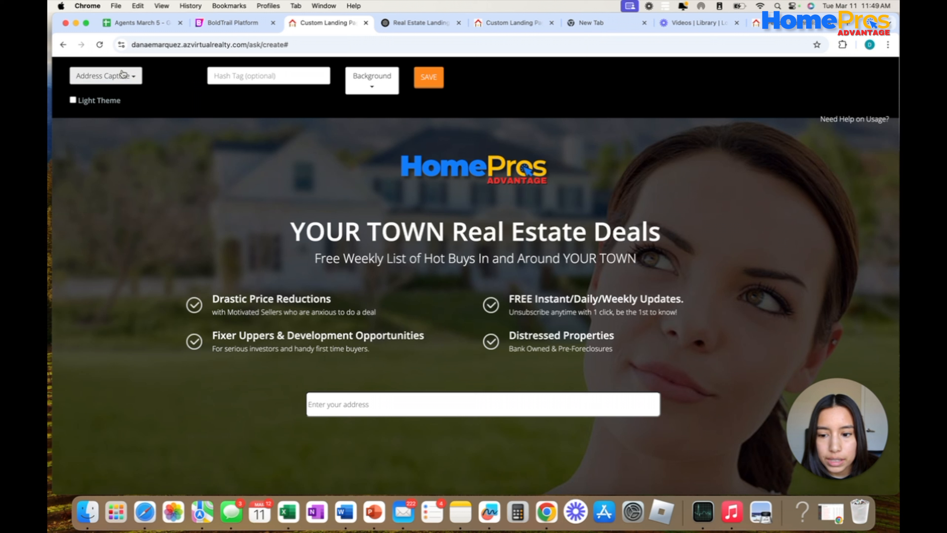
Set the landing page type to Lead Generation and review its form and settings.
{"action": "left_click", "coordinate": [129, 74]}
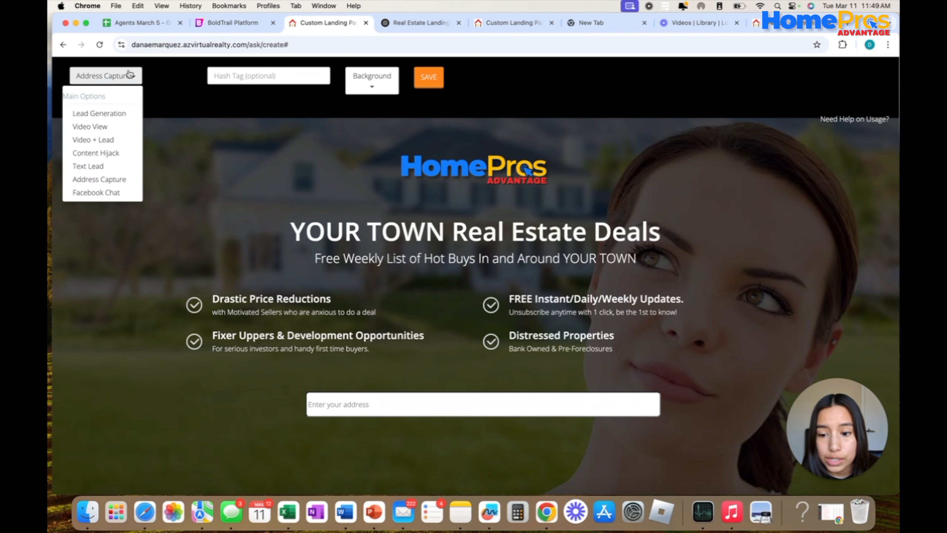
{"action": "left_click", "coordinate": [116, 115]}
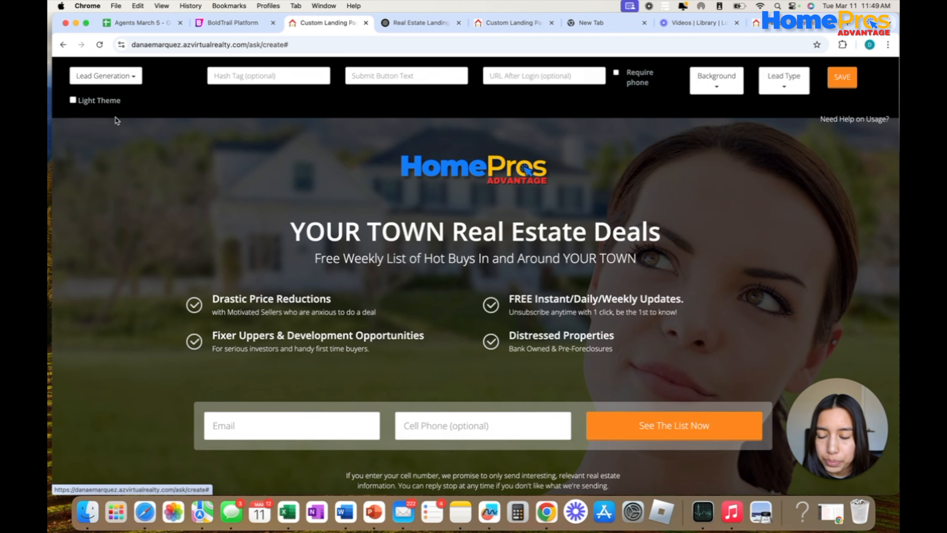
{"action": "scroll", "coordinate": [160, 135], "scroll_direction": "down", "scroll_amount": 2}
{"action": "scroll", "coordinate": [160, 133], "scroll_direction": "up", "scroll_amount": 2}
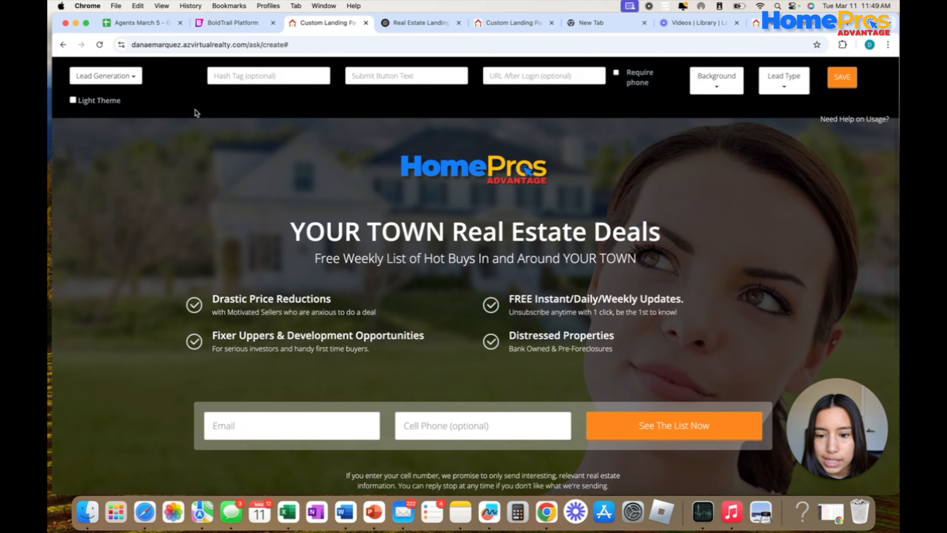
{"action": "scroll", "coordinate": [200, 123], "scroll_direction": "down", "scroll_amount": 2}
{"action": "scroll", "coordinate": [376, 334], "scroll_direction": "up", "scroll_amount": 2}
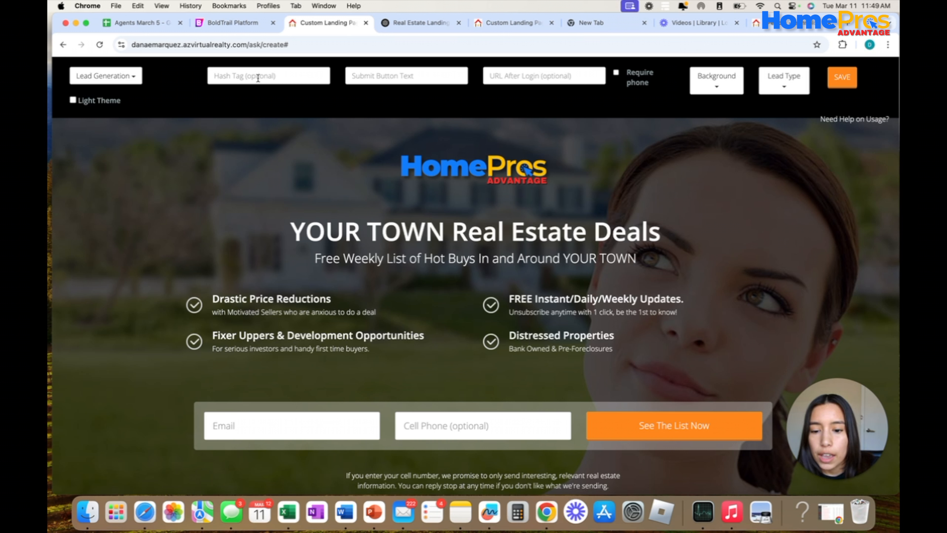
Set the landing page's hash tag to "facebook lead" and its submit button text to "Click Here !".
{"action": "left_click", "coordinate": [274, 81]}
{"action": "type", "text": "facebook lead"}
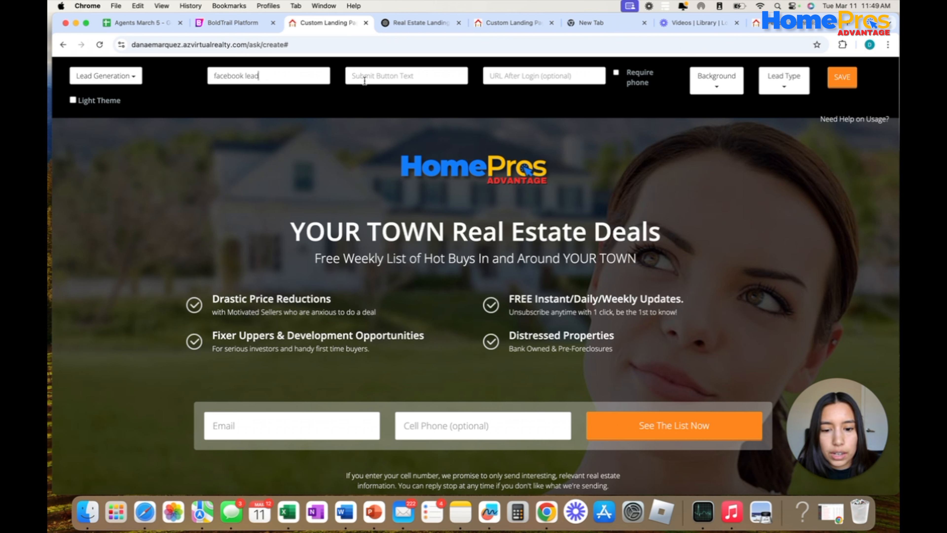
{"action": "left_click", "coordinate": [393, 77]}
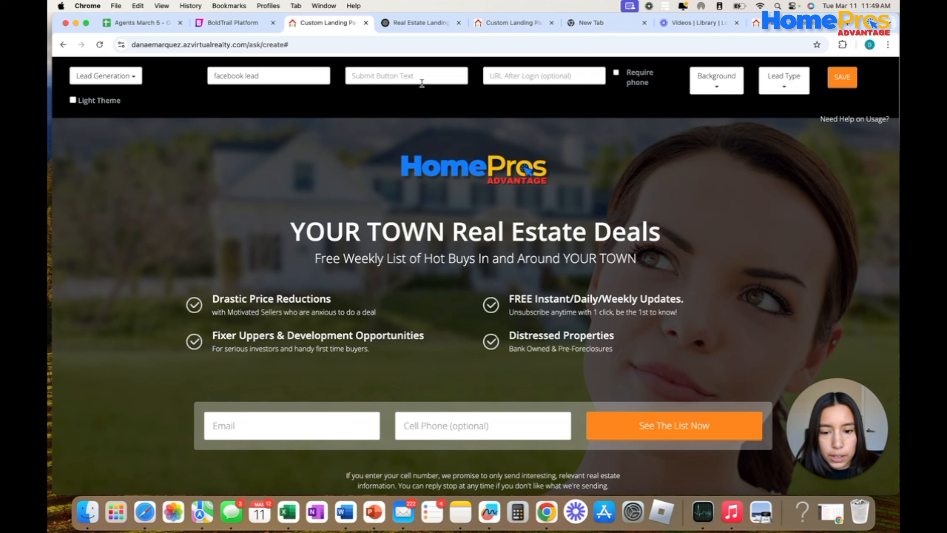
{"action": "type", "text": "cl"}
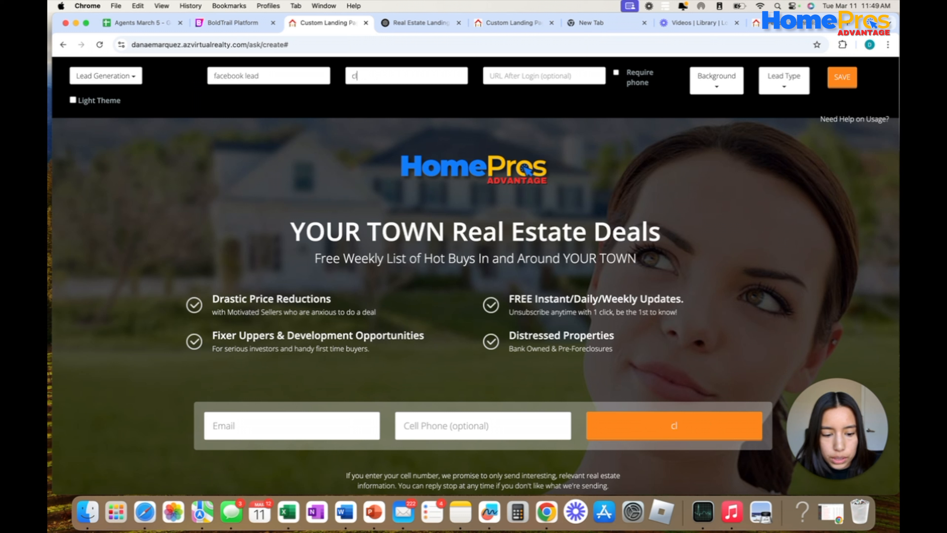
{"action": "key", "text": "BackSpace"}
{"action": "key", "text": "BackSpace"}
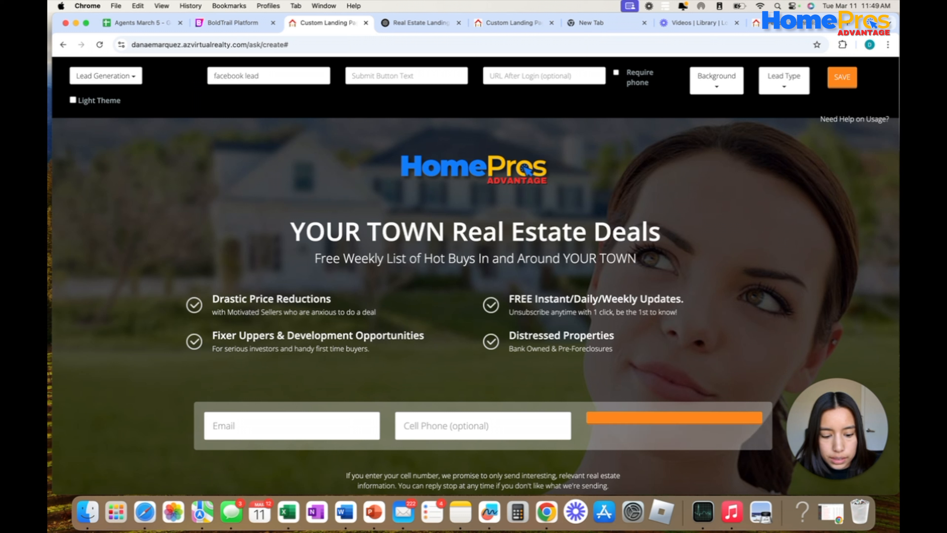
{"action": "type", "text": "Click"}
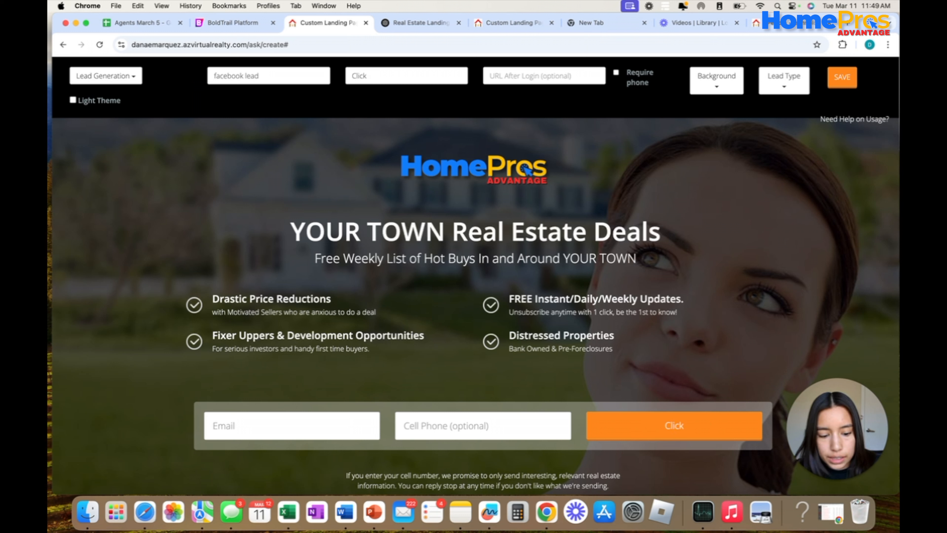
{"action": "type", "text": " Here"}
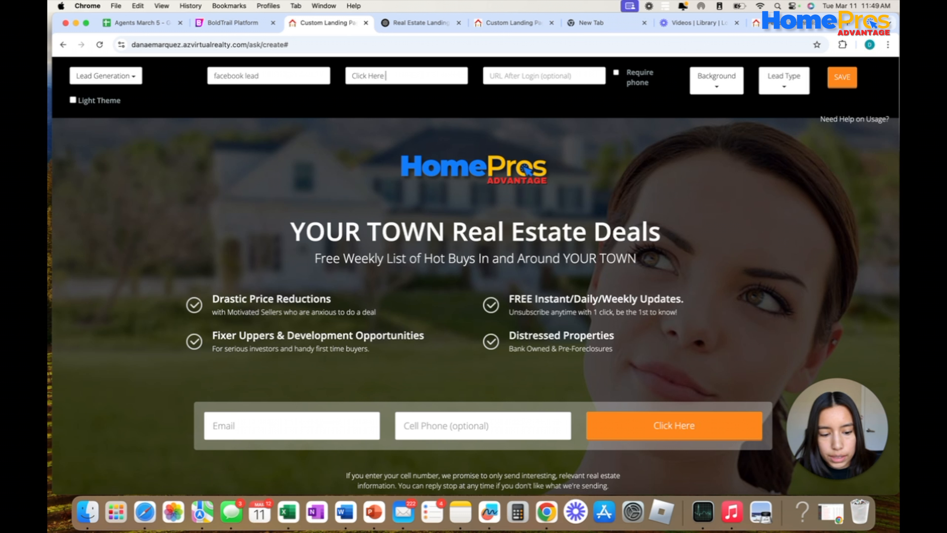
{"action": "type", "text": " !"}
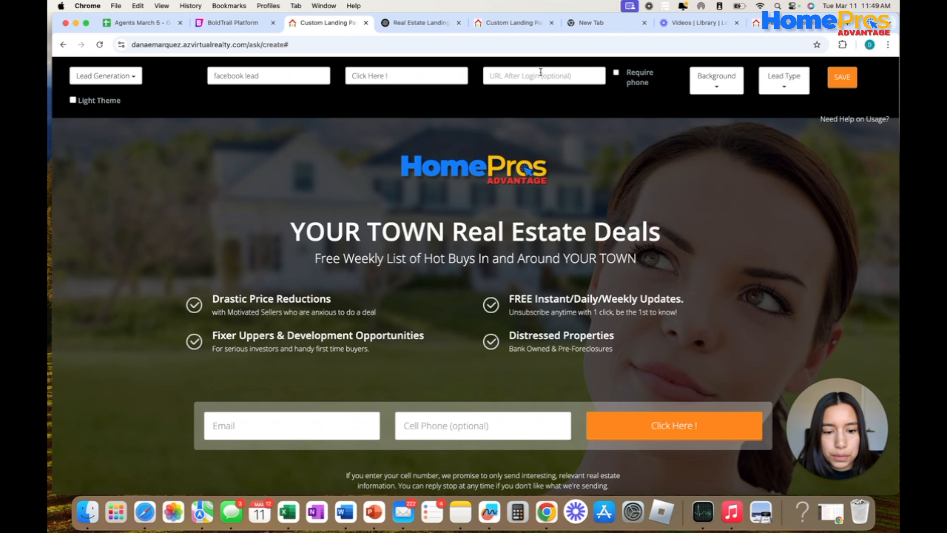
Copy the agent website's home page address from its open browser tab and paste it as the landing page's URL After Login.
{"action": "left_click", "coordinate": [546, 72]}
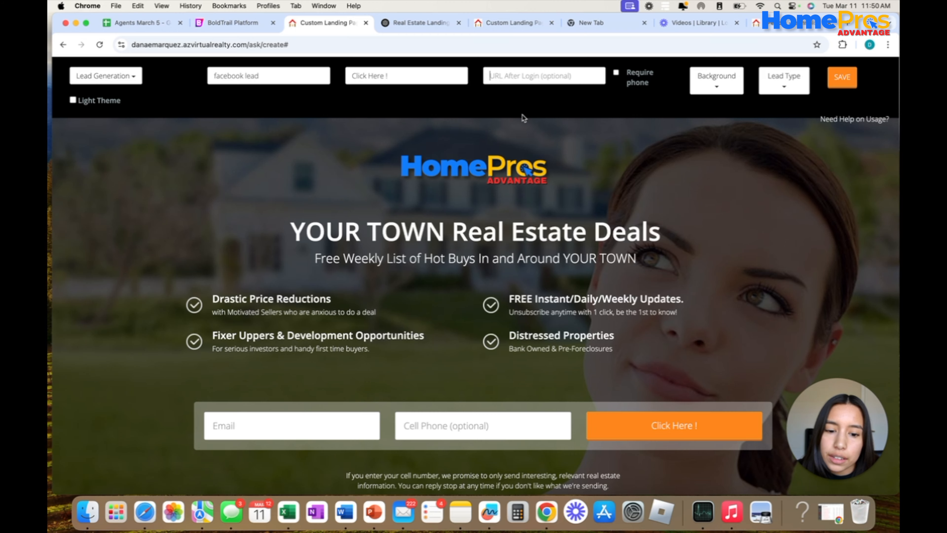
{"action": "scroll", "coordinate": [541, 239], "scroll_direction": "down", "scroll_amount": 2}
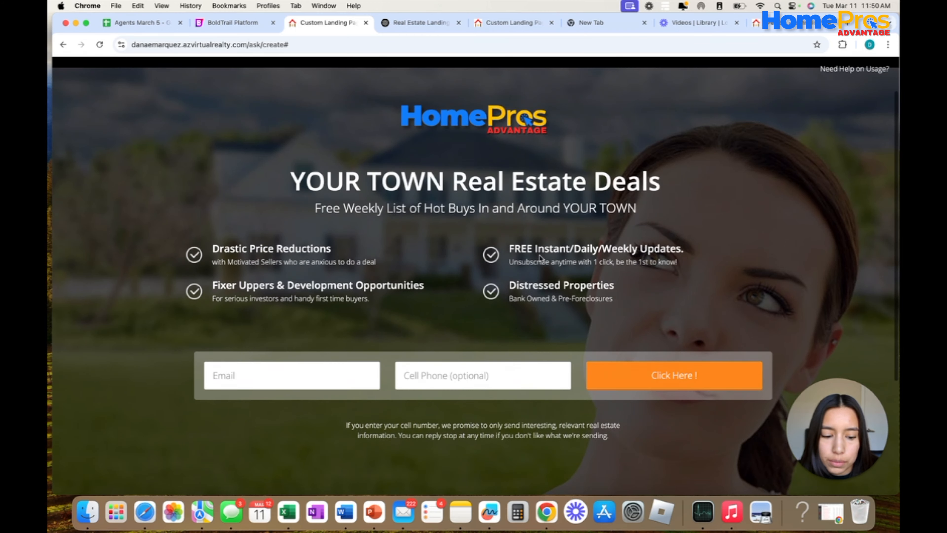
{"action": "scroll", "coordinate": [636, 285], "scroll_direction": "up", "scroll_amount": 2}
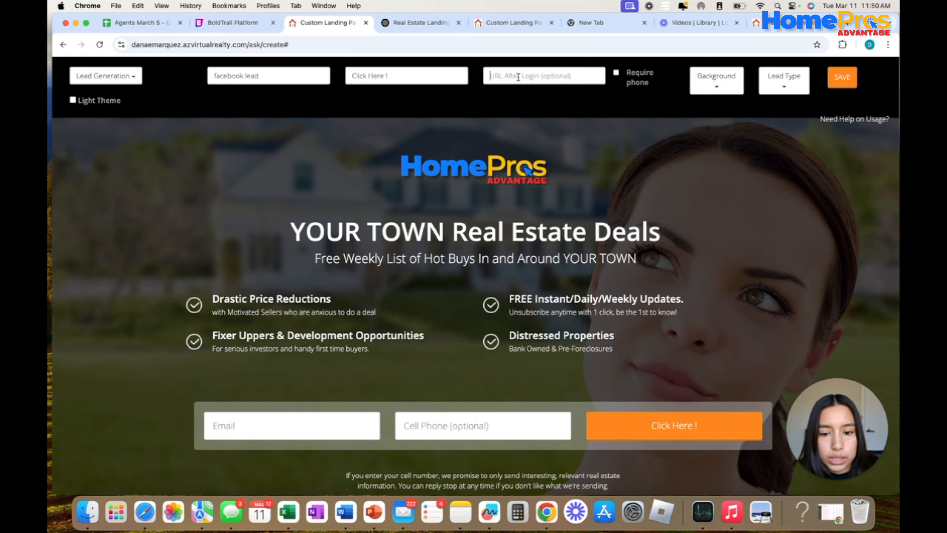
{"action": "left_click", "coordinate": [779, 26]}
{"action": "right_click", "coordinate": [440, 44]}
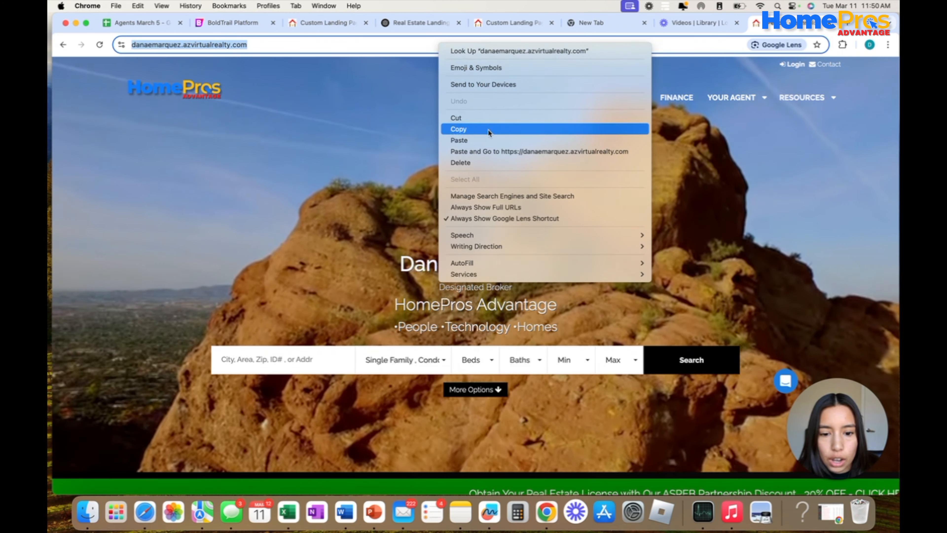
{"action": "left_click", "coordinate": [487, 131]}
{"action": "left_click", "coordinate": [350, 25]}
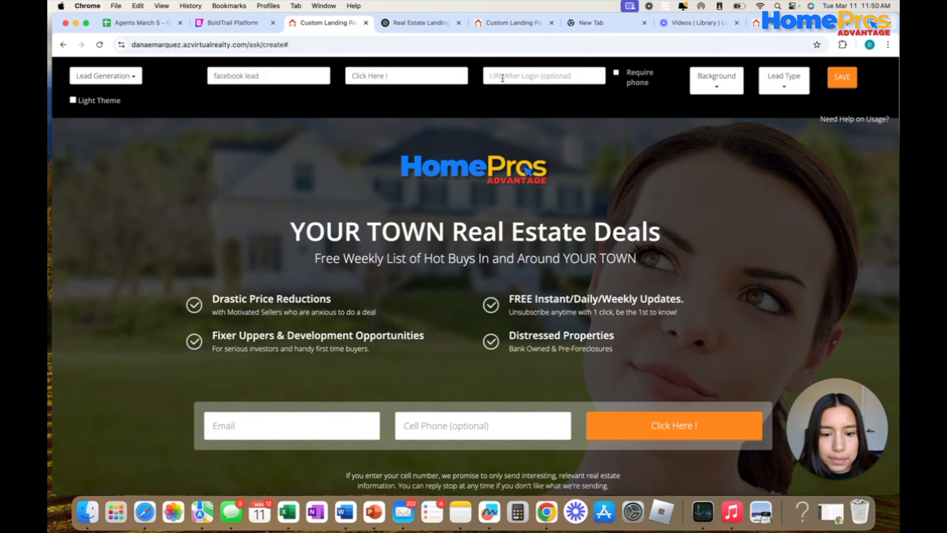
{"action": "right_click", "coordinate": [515, 77]}
{"action": "left_click", "coordinate": [553, 149]}
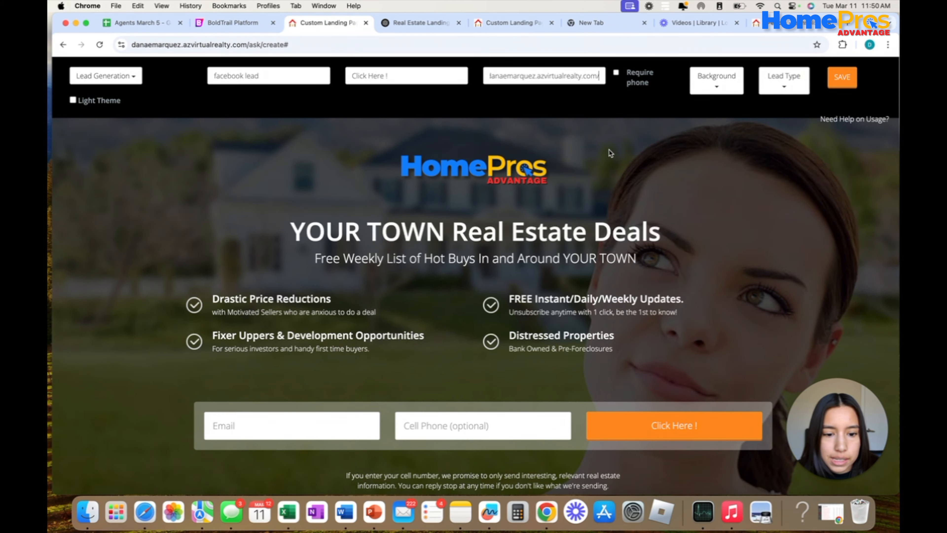
Make the cell phone field required on the landing page form, comparing it with the optional setting.
{"action": "left_click", "coordinate": [616, 75]}
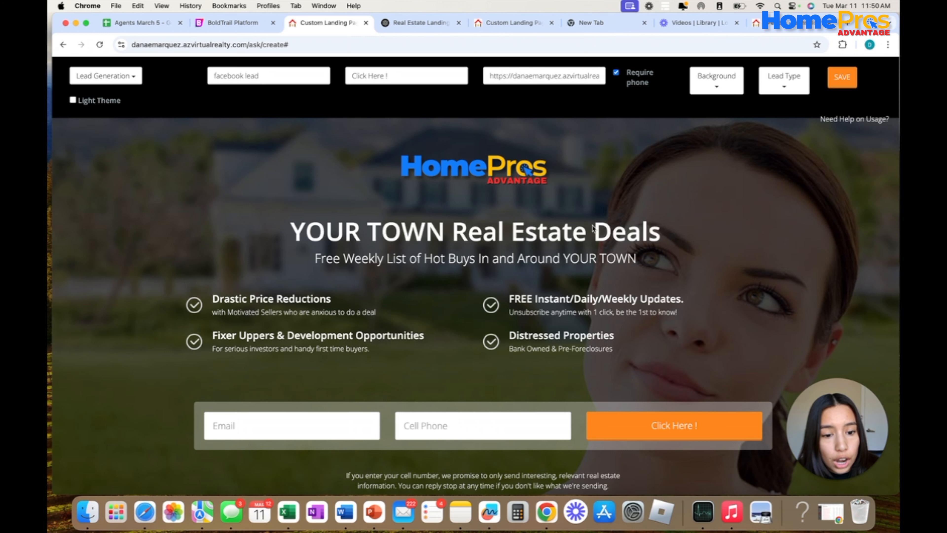
{"action": "scroll", "coordinate": [609, 165], "scroll_direction": "down", "scroll_amount": 1}
{"action": "left_click", "coordinate": [617, 68]}
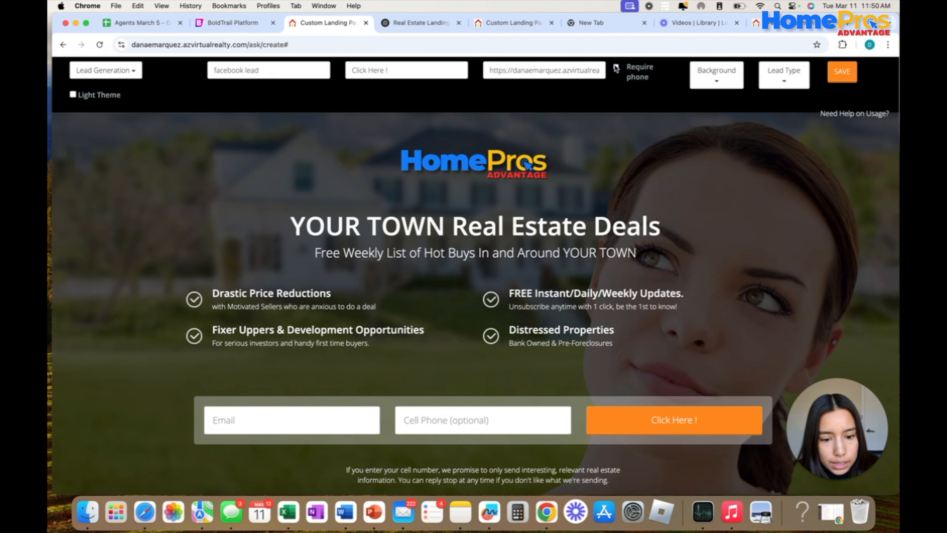
{"action": "scroll", "coordinate": [467, 418], "scroll_direction": "up", "scroll_amount": 1}
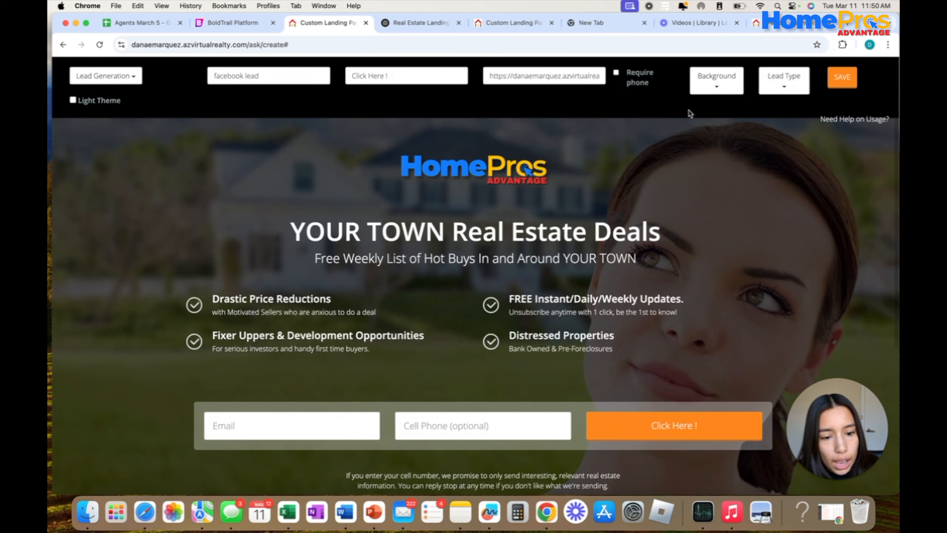
{"action": "left_click", "coordinate": [616, 72]}
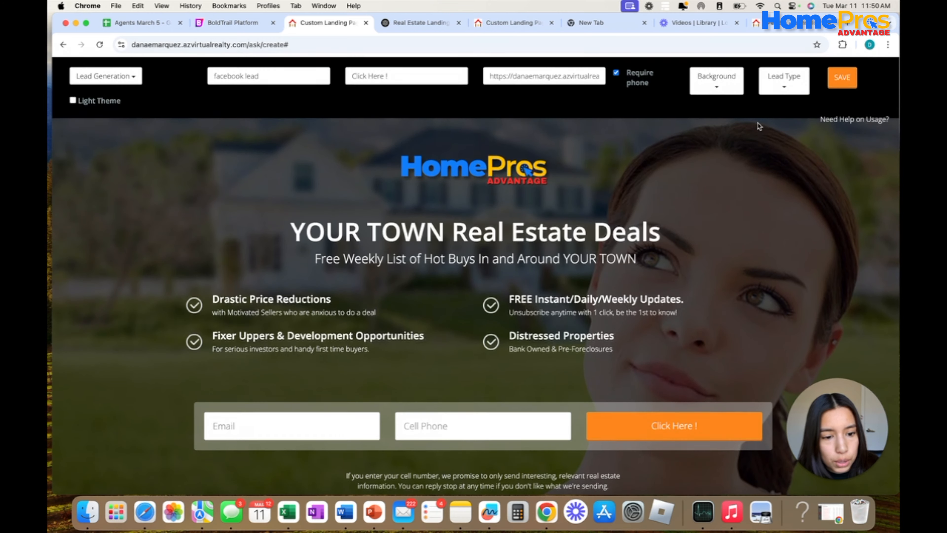
Set the landing page background to Modern and look through the other available backgrounds.
{"action": "left_click", "coordinate": [730, 87]}
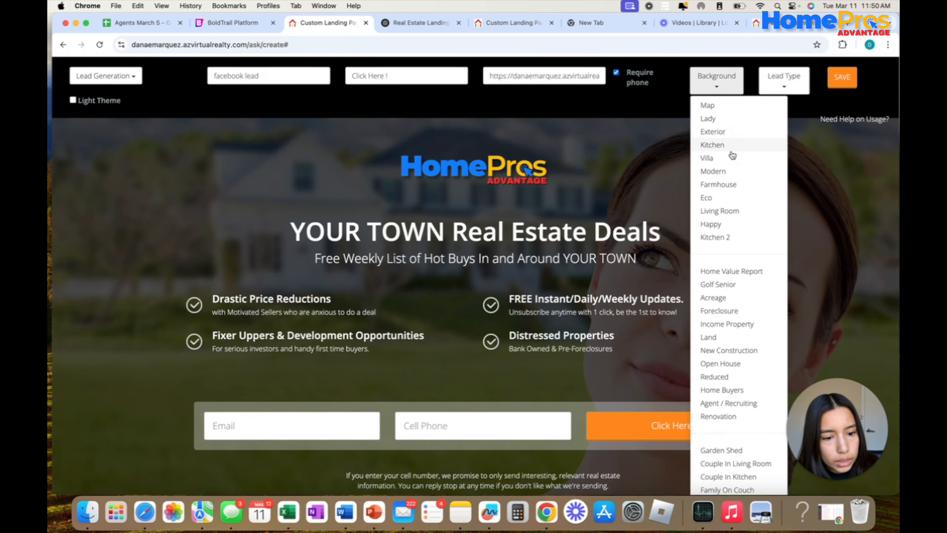
{"action": "left_click", "coordinate": [738, 173]}
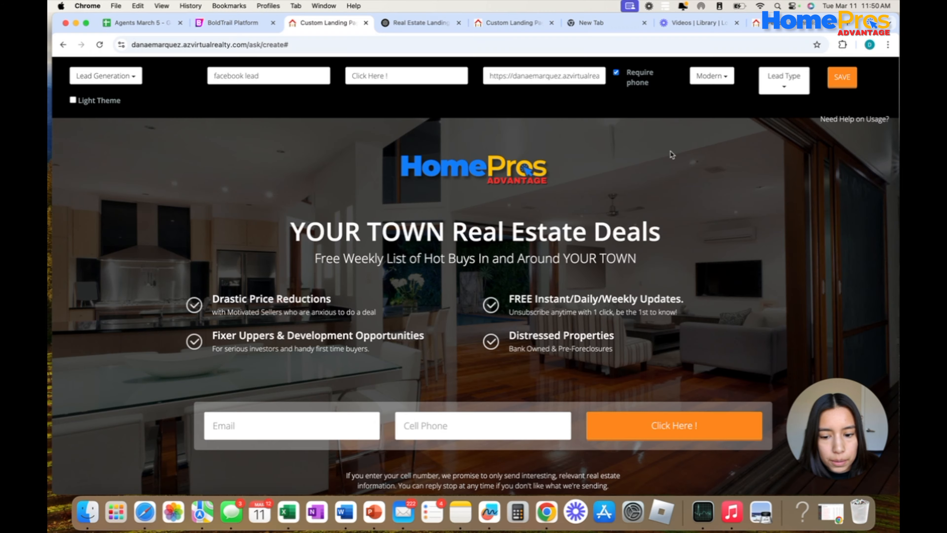
{"action": "left_click", "coordinate": [725, 78]}
{"action": "scroll", "coordinate": [726, 245], "scroll_direction": "down", "scroll_amount": 2}
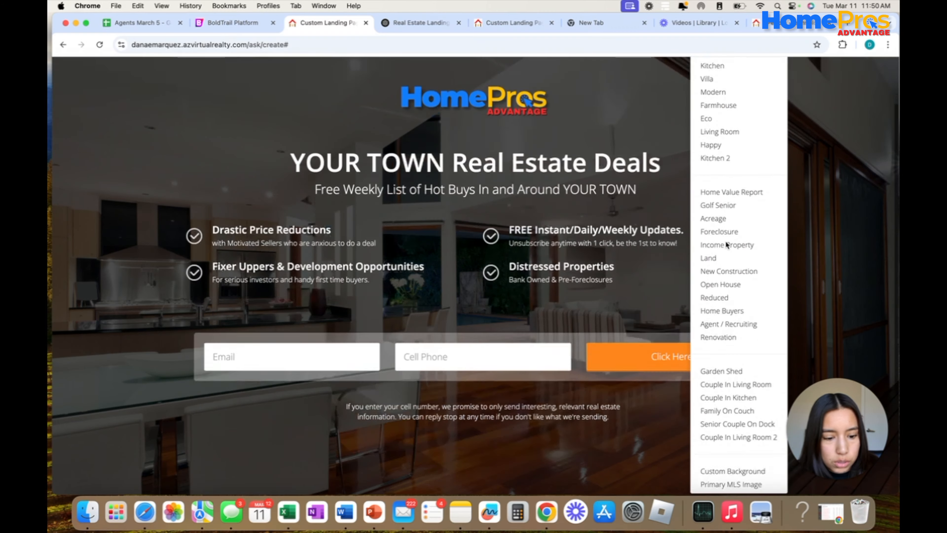
{"action": "scroll", "coordinate": [726, 244], "scroll_direction": "down", "scroll_amount": 3}
{"action": "scroll", "coordinate": [729, 280], "scroll_direction": "up", "scroll_amount": 5}
{"action": "scroll", "coordinate": [733, 317], "scroll_direction": "down", "scroll_amount": 6}
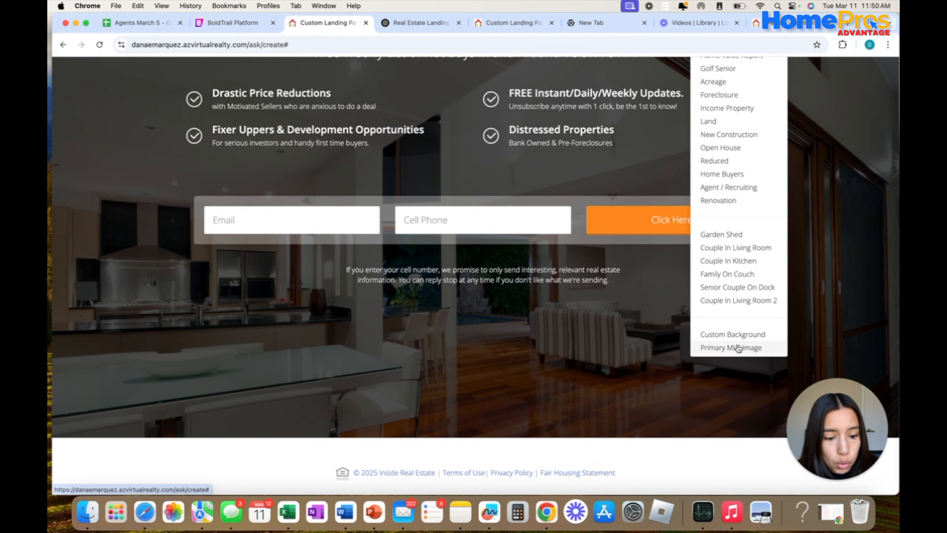
{"action": "scroll", "coordinate": [740, 356], "scroll_direction": "up", "scroll_amount": 6}
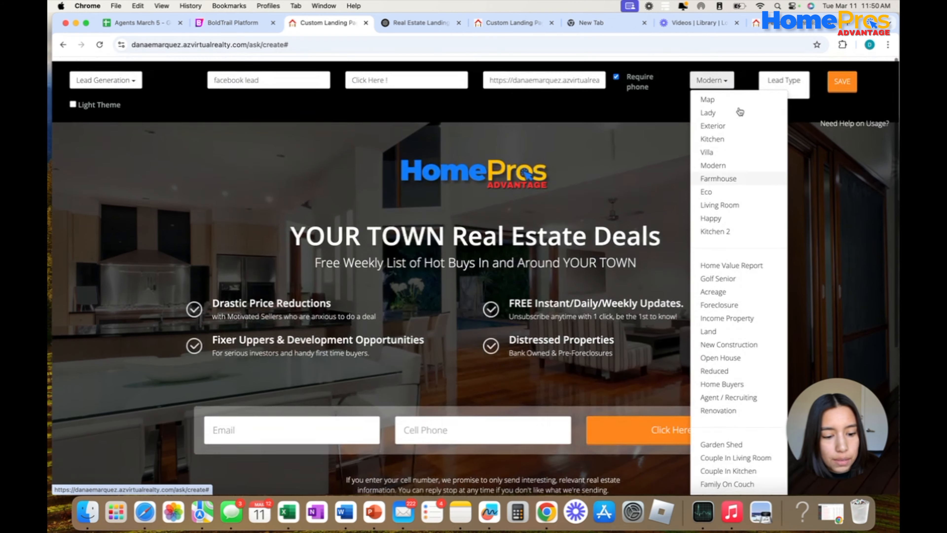
{"action": "left_click", "coordinate": [731, 99]}
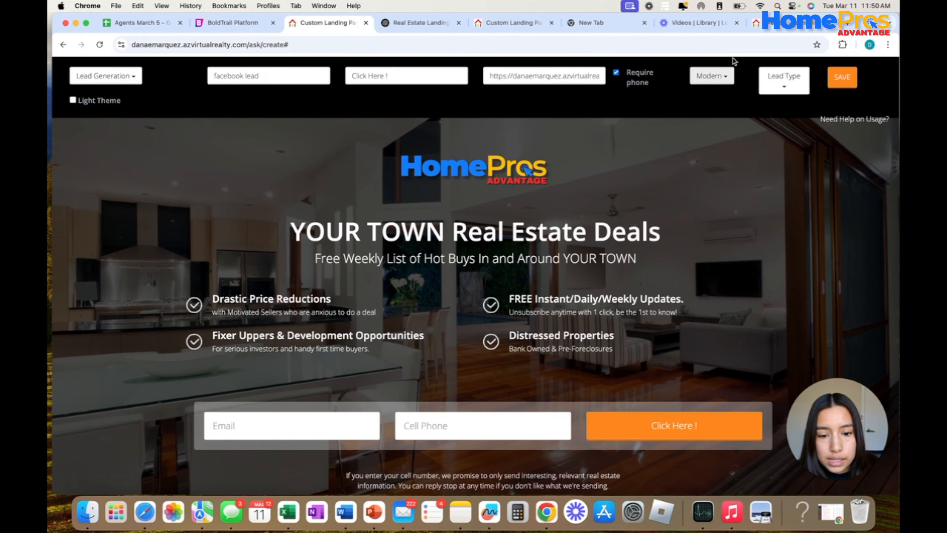
Set the landing page's lead type to Buyer and look over the page.
{"action": "left_click", "coordinate": [769, 74]}
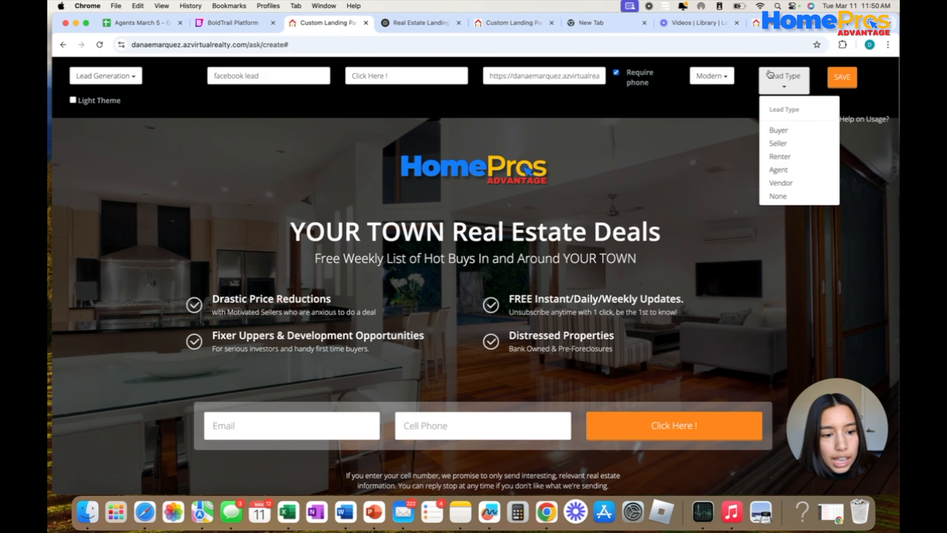
{"action": "left_click", "coordinate": [786, 130]}
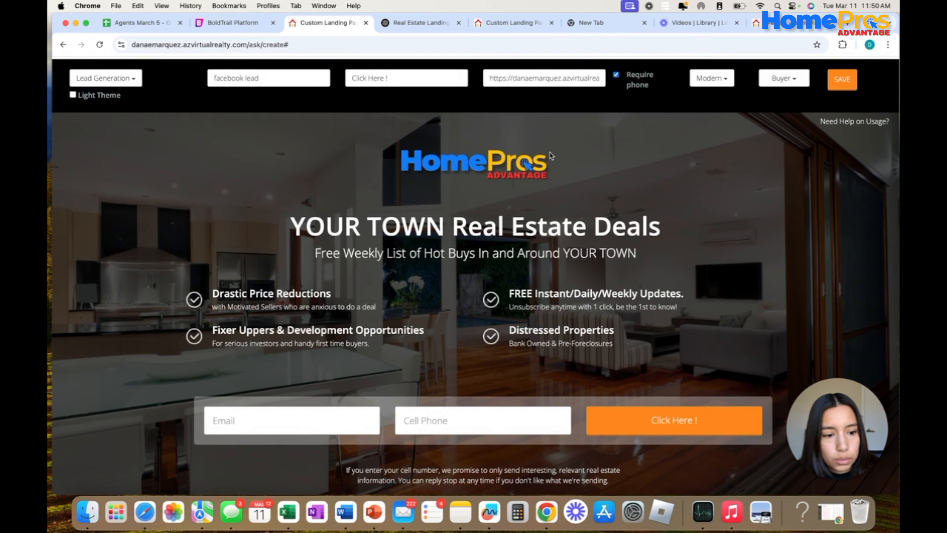
{"action": "scroll", "coordinate": [160, 176], "scroll_direction": "down", "scroll_amount": 3}
{"action": "scroll", "coordinate": [449, 178], "scroll_direction": "up", "scroll_amount": 3}
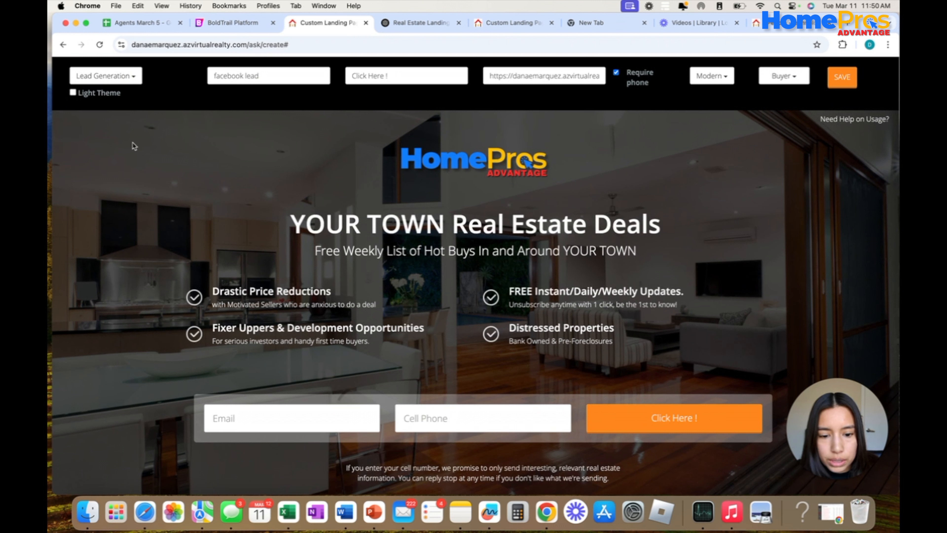
Replace the landing page's main headline with "Look At the Most up to Date Listing on the Market !".
{"action": "left_click", "coordinate": [448, 234]}
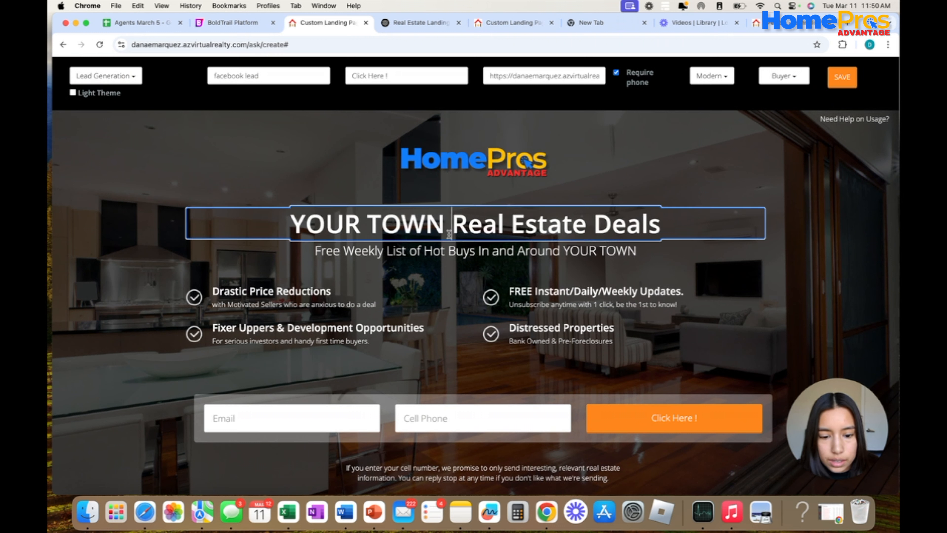
{"action": "left_click_drag", "start_coordinate": [674, 228], "coordinate": [279, 224]}
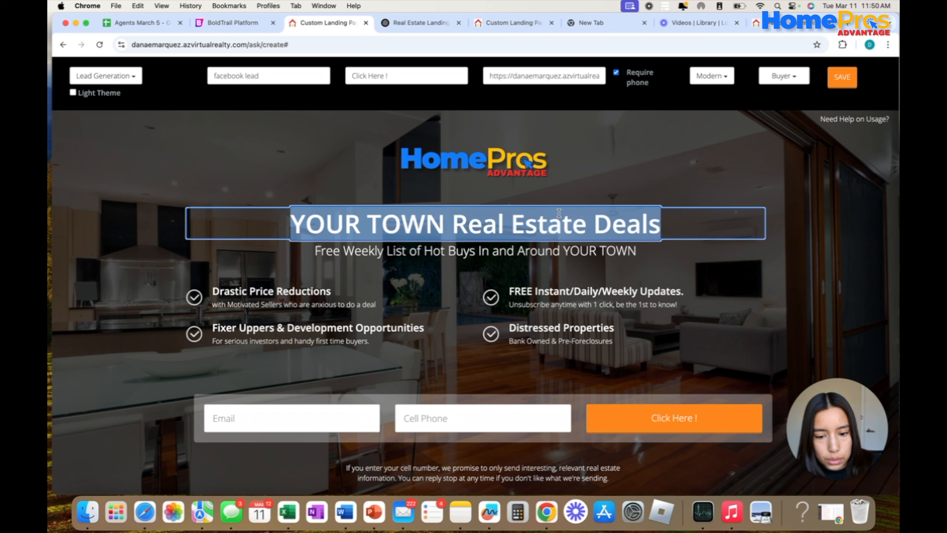
{"action": "type", "text": "Look A"}
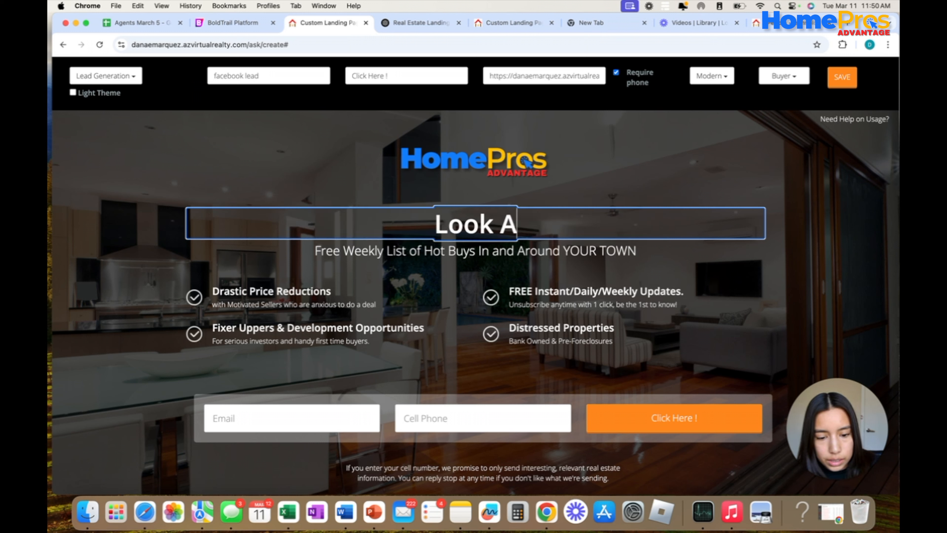
{"action": "type", "text": "t the Most up"}
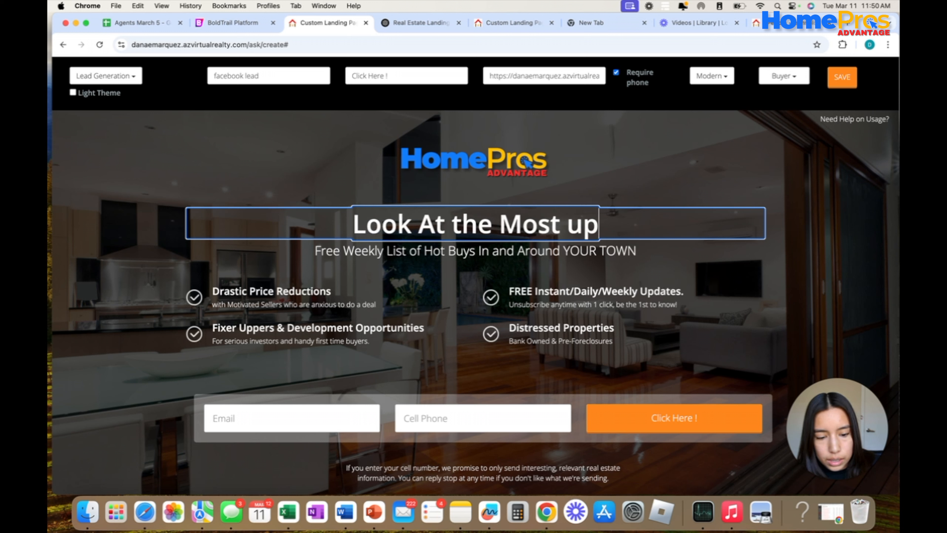
{"action": "type", "text": " to Date L"}
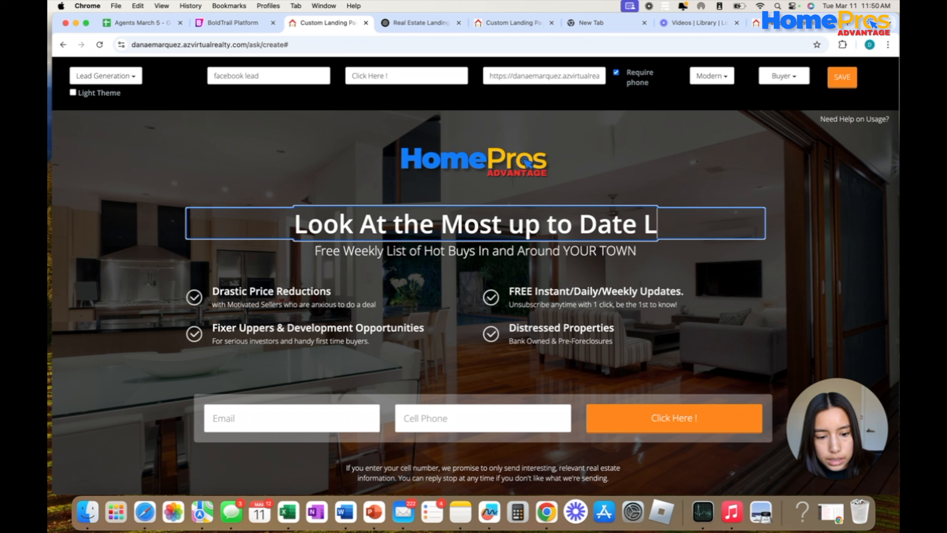
{"action": "type", "text": "isting on M"}
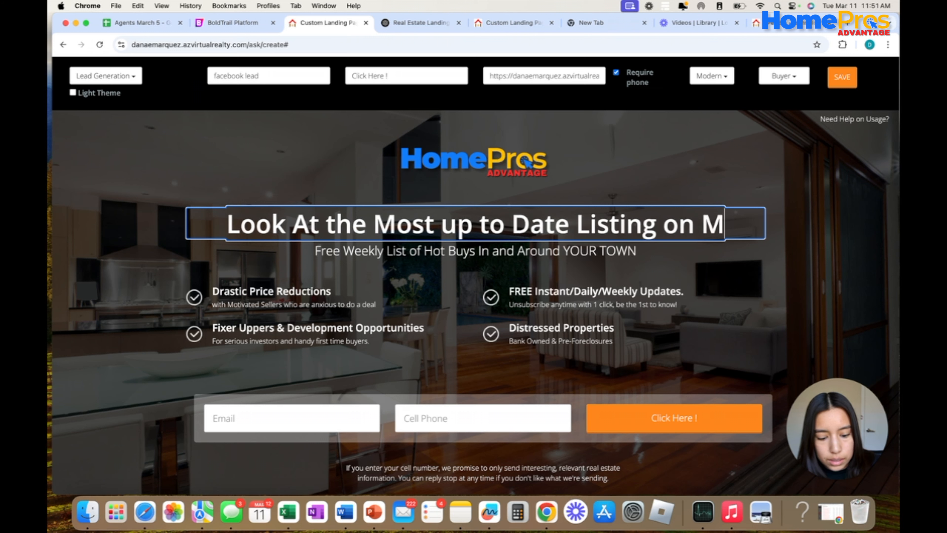
{"action": "key", "text": "BackSpace"}
{"action": "type", "text": "the Market"}
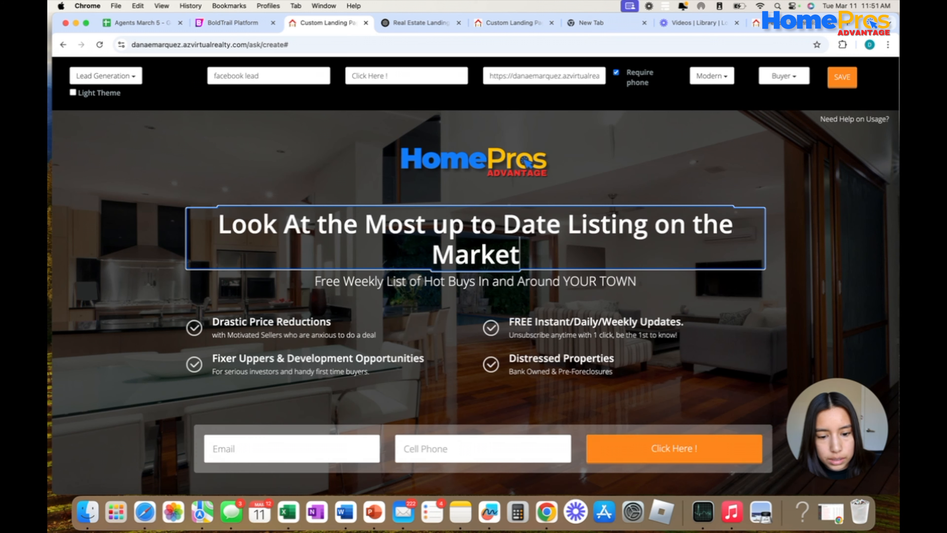
{"action": "type", "text": " !"}
{"action": "scroll", "coordinate": [508, 270], "scroll_direction": "down", "scroll_amount": 1}
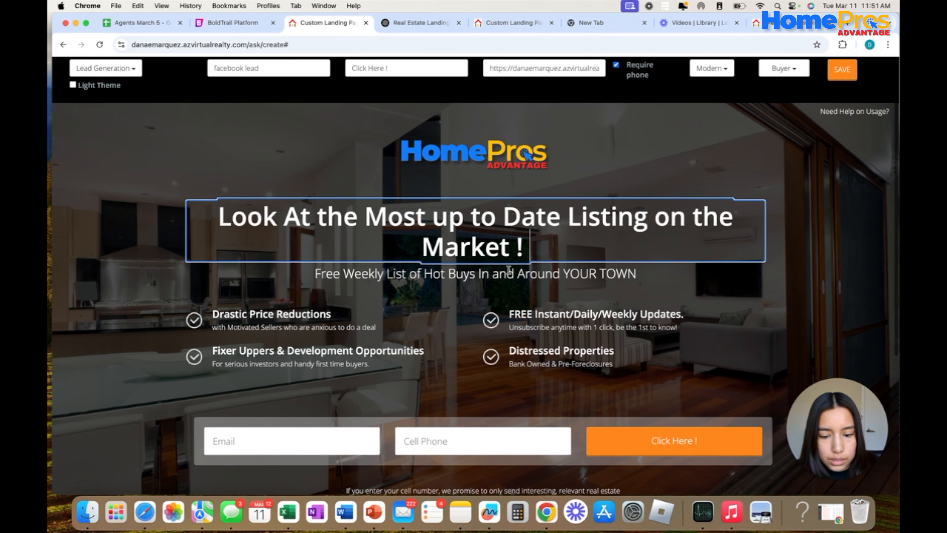
{"action": "scroll", "coordinate": [508, 271], "scroll_direction": "down", "scroll_amount": 1}
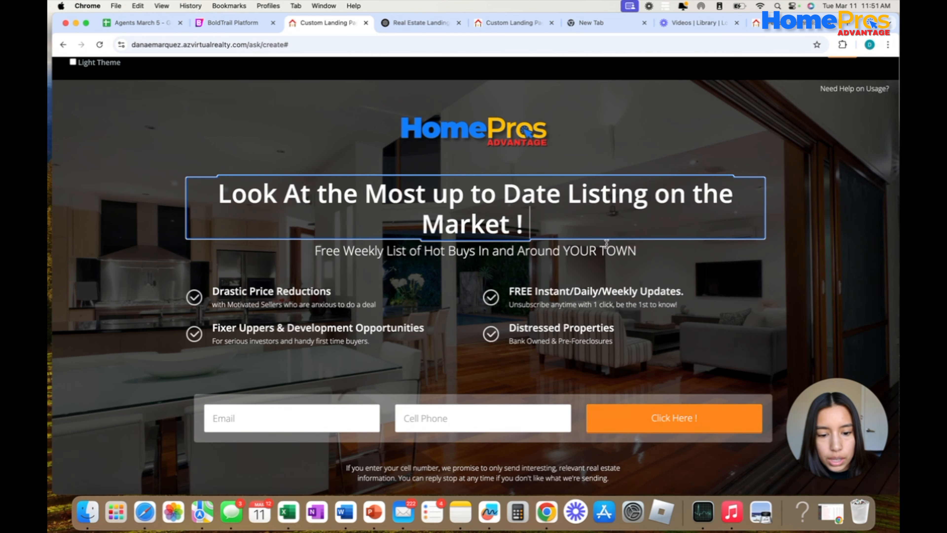
{"action": "left_click", "coordinate": [583, 131]}
{"action": "double_click", "coordinate": [524, 199]}
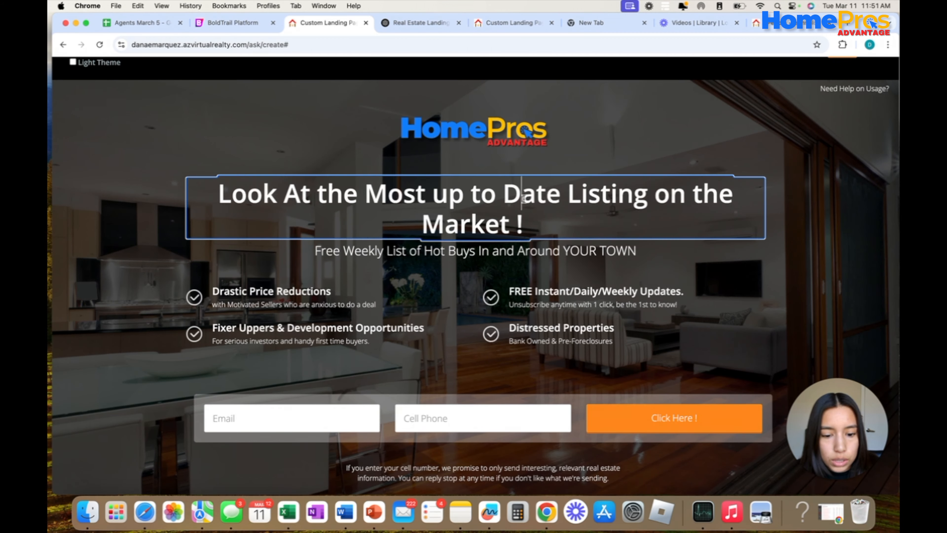
Remove all four checkmarked bullet points, from Drastic Price Reductions to Distressed Properties, from the landing page.
{"action": "double_click", "coordinate": [582, 325]}
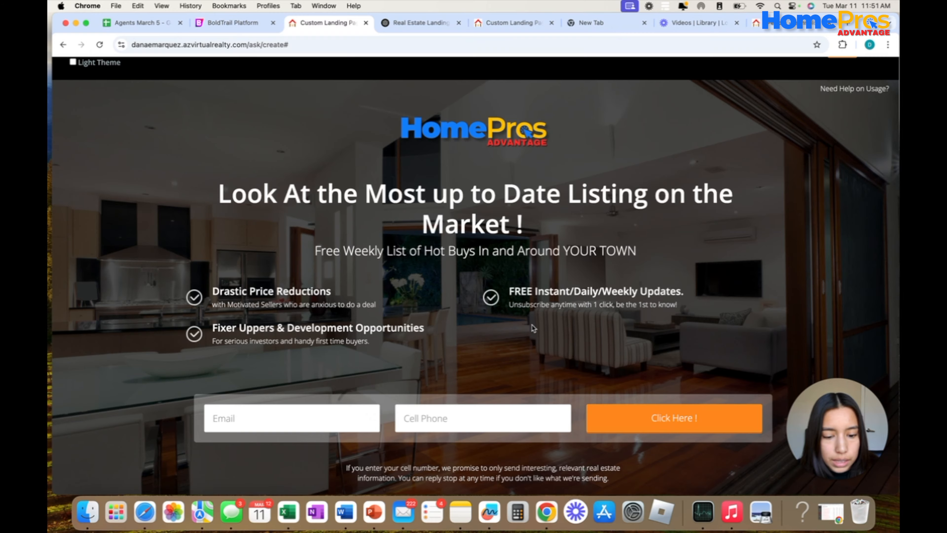
{"action": "scroll", "coordinate": [601, 345], "scroll_direction": "up", "scroll_amount": 1}
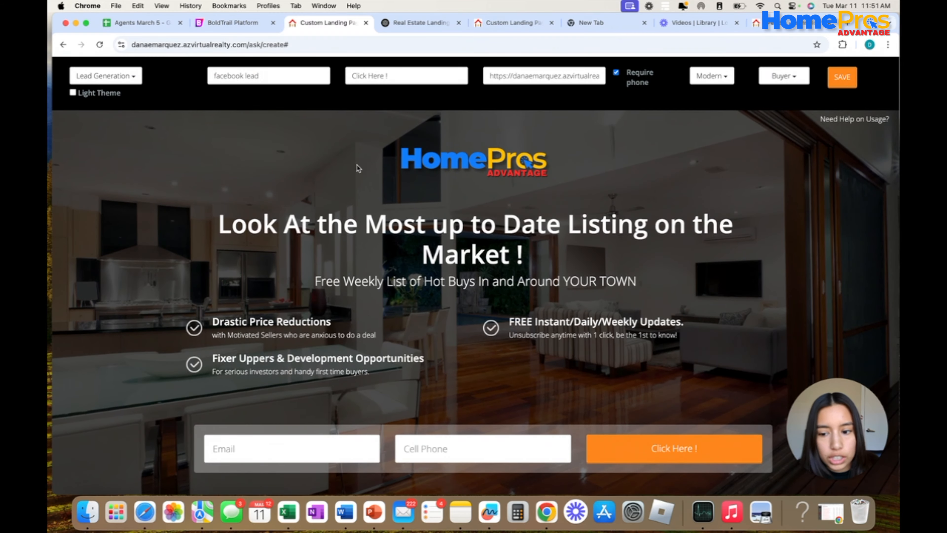
{"action": "scroll", "coordinate": [284, 250], "scroll_direction": "down", "scroll_amount": 1}
{"action": "scroll", "coordinate": [447, 246], "scroll_direction": "up", "scroll_amount": 1}
{"action": "scroll", "coordinate": [599, 240], "scroll_direction": "down", "scroll_amount": 2}
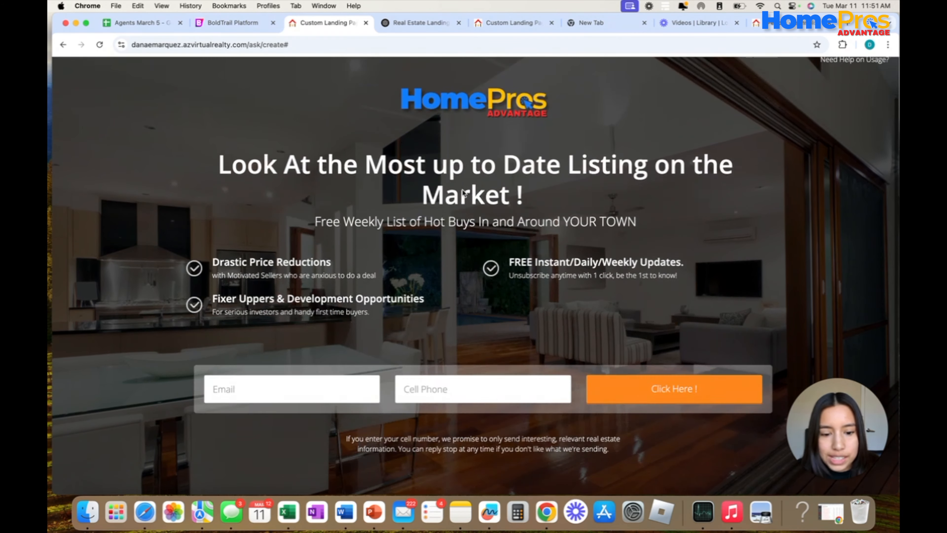
{"action": "double_click", "coordinate": [587, 260]}
{"action": "triple_click", "coordinate": [330, 256]}
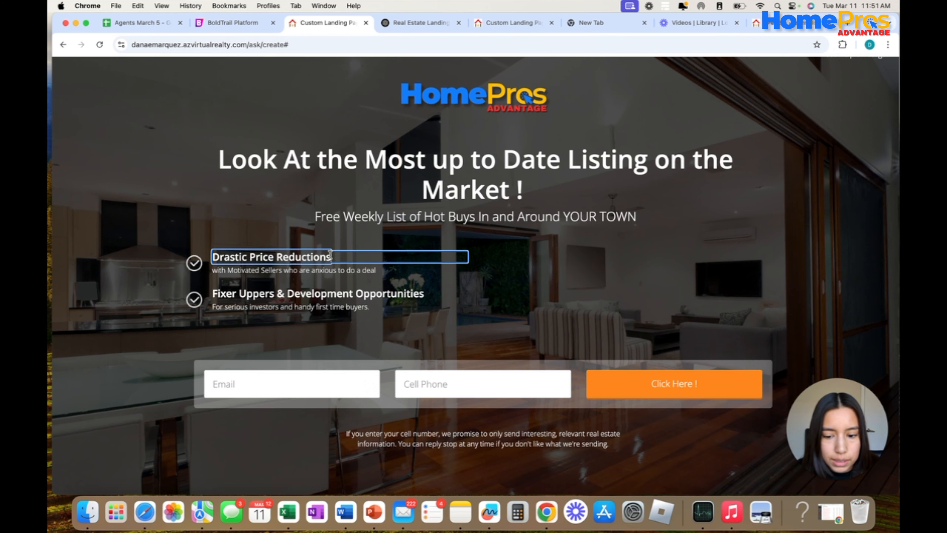
{"action": "double_click", "coordinate": [330, 256]}
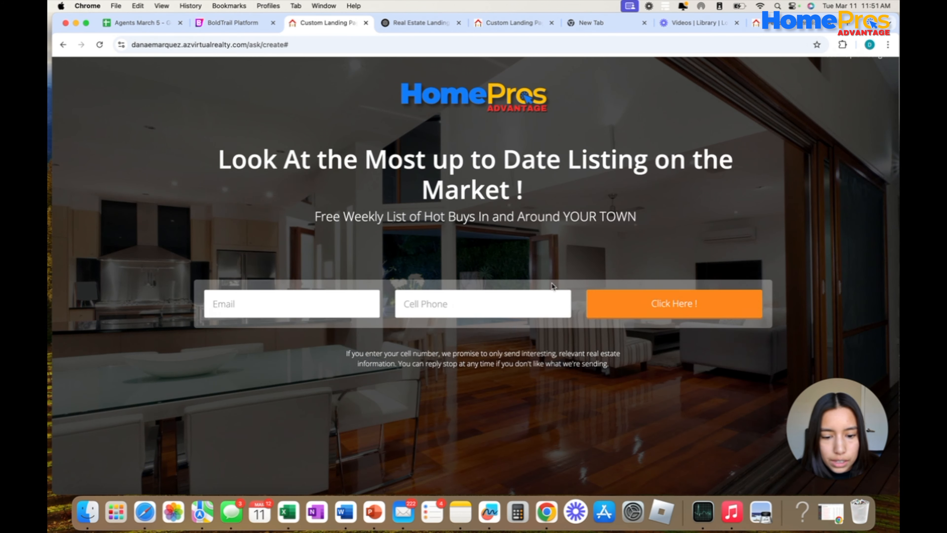
{"action": "scroll", "coordinate": [551, 286], "scroll_direction": "up", "scroll_amount": 2}
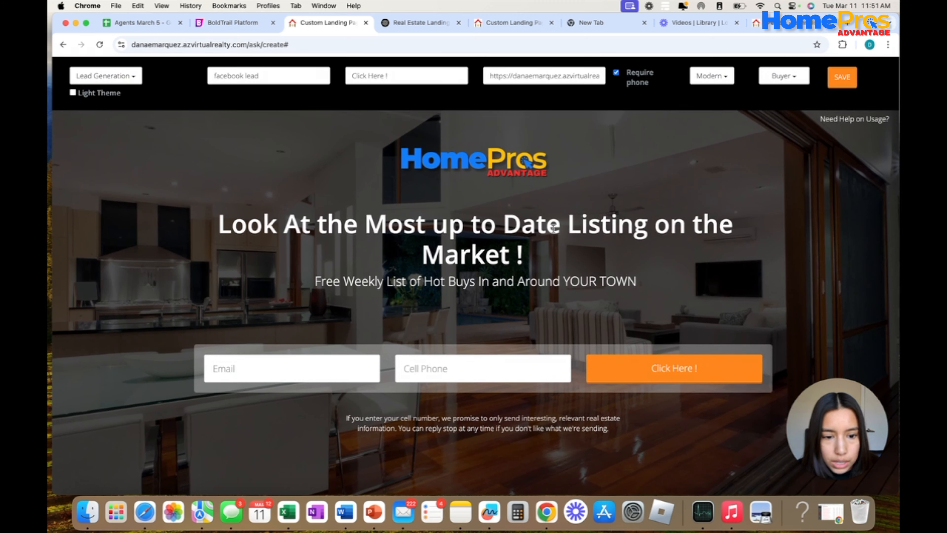
Remove the "Free Weekly List of Hot Buys In and Around YOUR TOWN" subheading from the landing page.
{"action": "scroll", "coordinate": [489, 226], "scroll_direction": "down", "scroll_amount": 2}
{"action": "scroll", "coordinate": [447, 224], "scroll_direction": "up", "scroll_amount": 2}
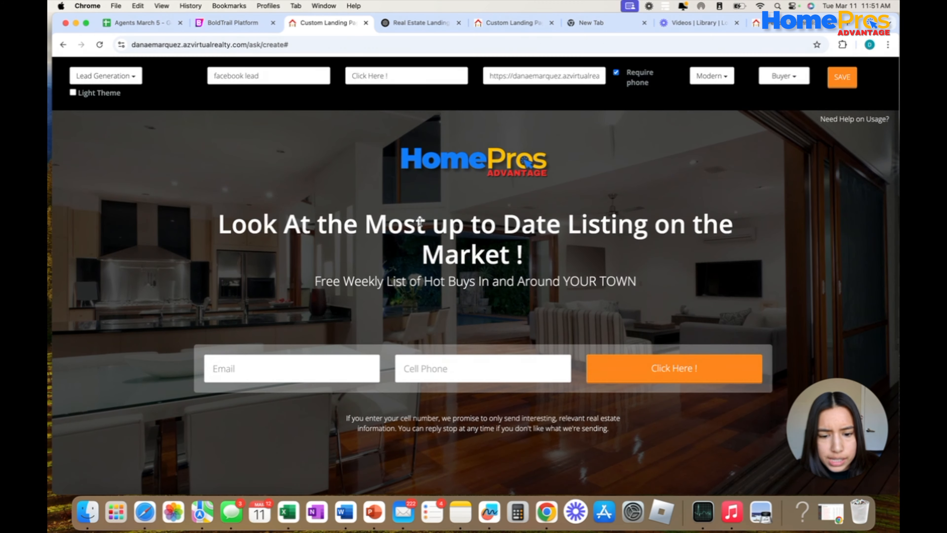
{"action": "double_click", "coordinate": [485, 274]}
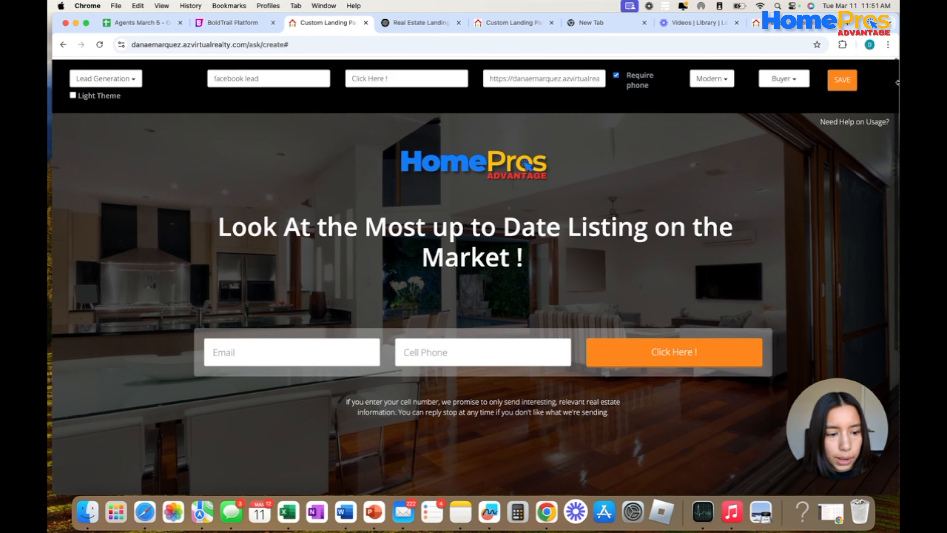
Save the landing page and accept the warning about further editing to open the published page.
{"action": "left_click", "coordinate": [853, 77]}
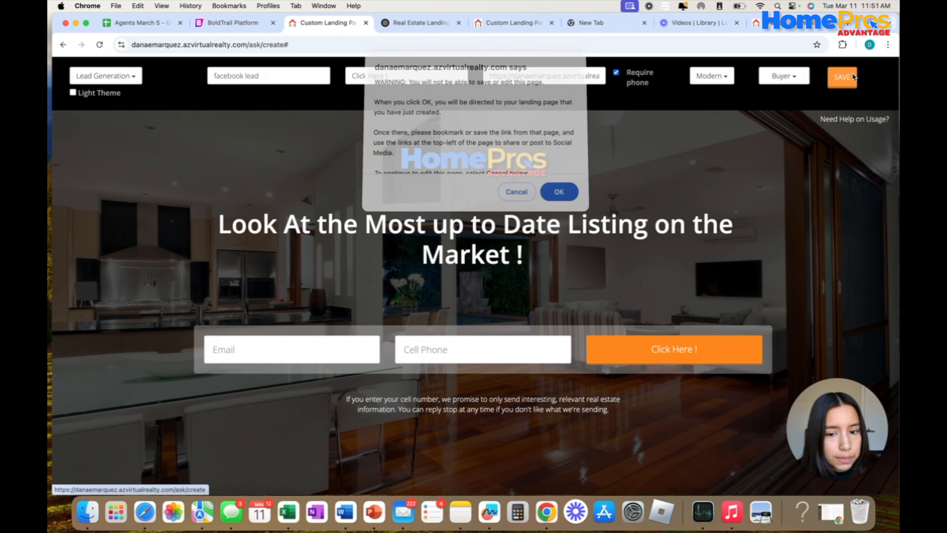
{"action": "scroll", "coordinate": [527, 94], "scroll_direction": "down", "scroll_amount": 2}
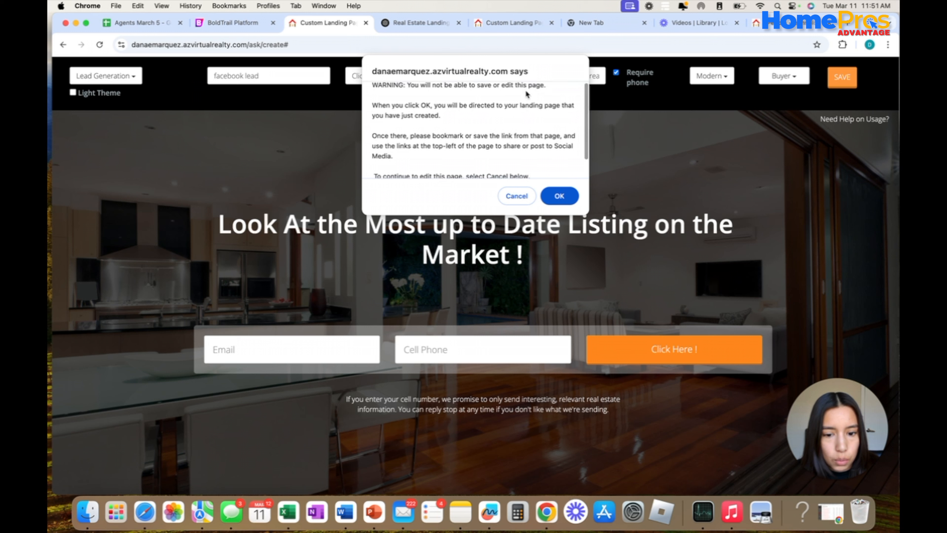
{"action": "left_click", "coordinate": [564, 200]}
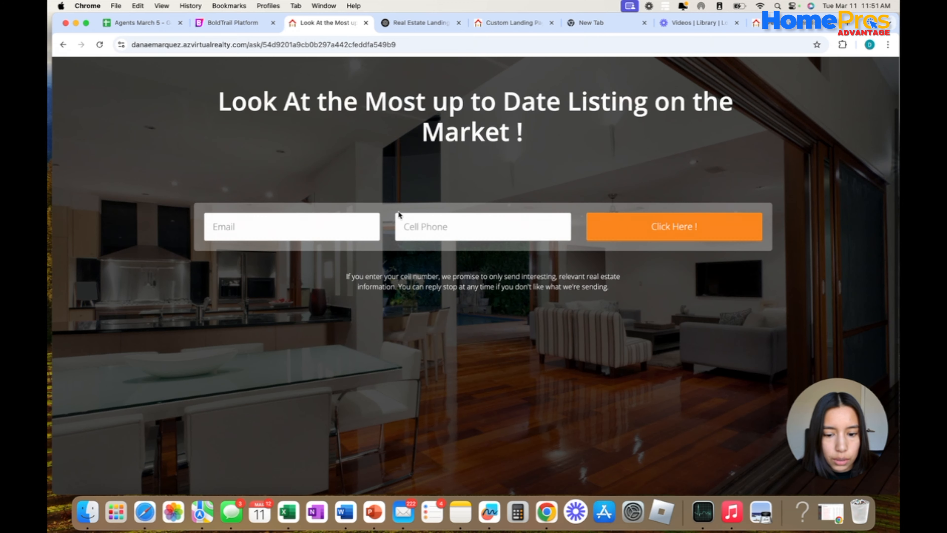
Test the published page's form by filling in the visitor's email and cell phone and submitting it.
{"action": "left_click", "coordinate": [341, 259]}
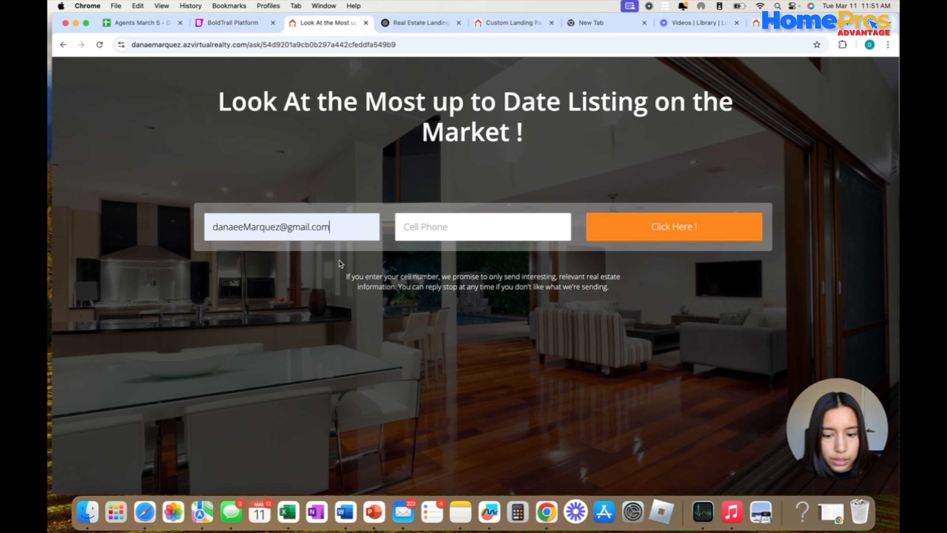
{"action": "left_click", "coordinate": [469, 227]}
{"action": "left_click", "coordinate": [487, 262]}
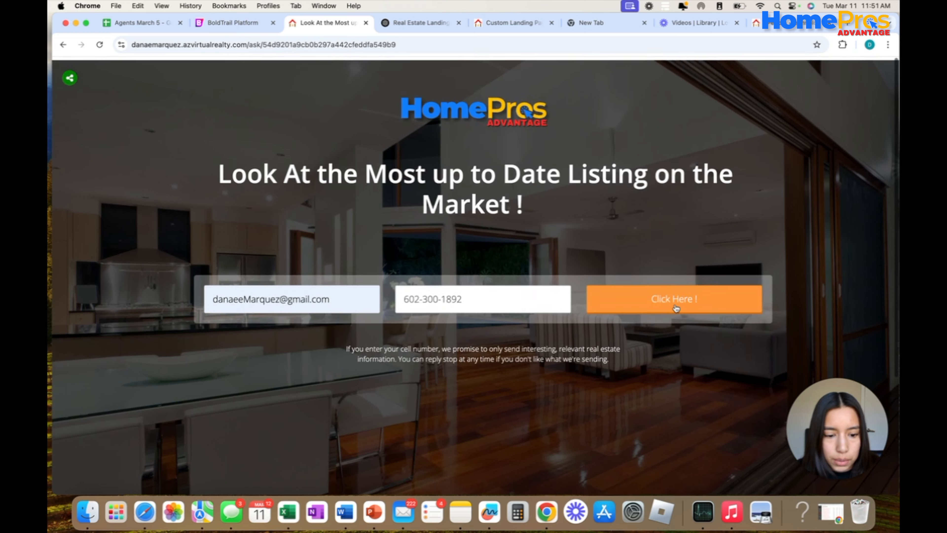
{"action": "left_click", "coordinate": [635, 295]}
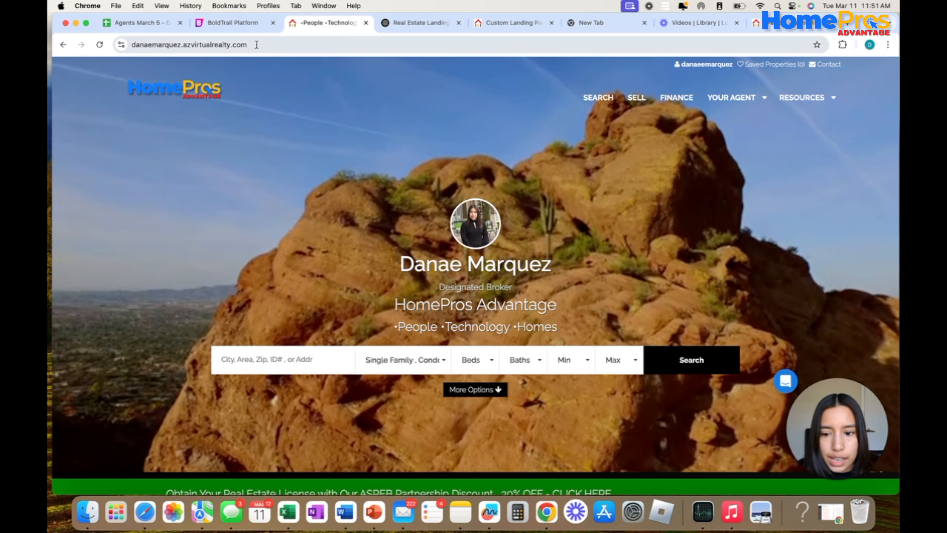
Switch back to BoldTrail's LeadEngine, open the past landing pages, and look over the "facebook lead" entry.
{"action": "left_click", "coordinate": [235, 23]}
{"action": "scroll", "coordinate": [497, 193], "scroll_direction": "up", "scroll_amount": 4}
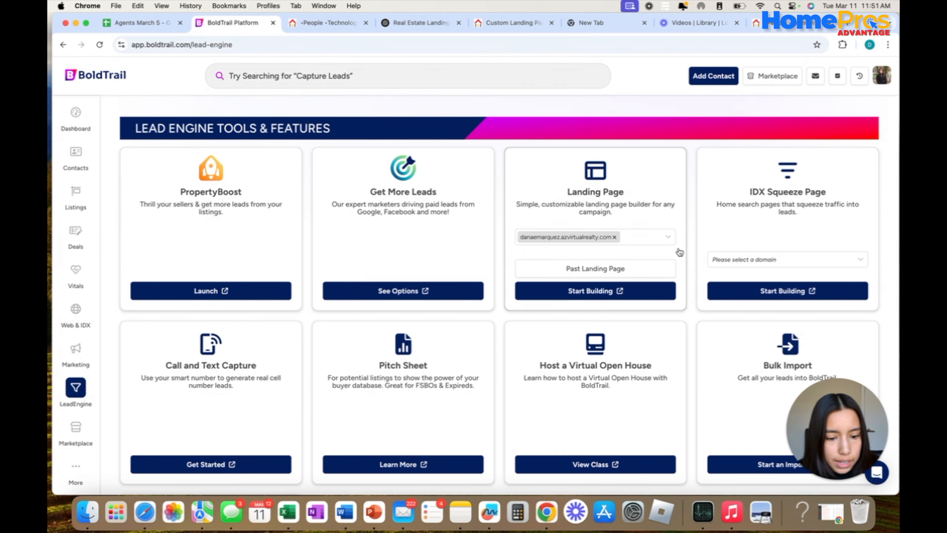
{"action": "scroll", "coordinate": [679, 252], "scroll_direction": "down", "scroll_amount": 1}
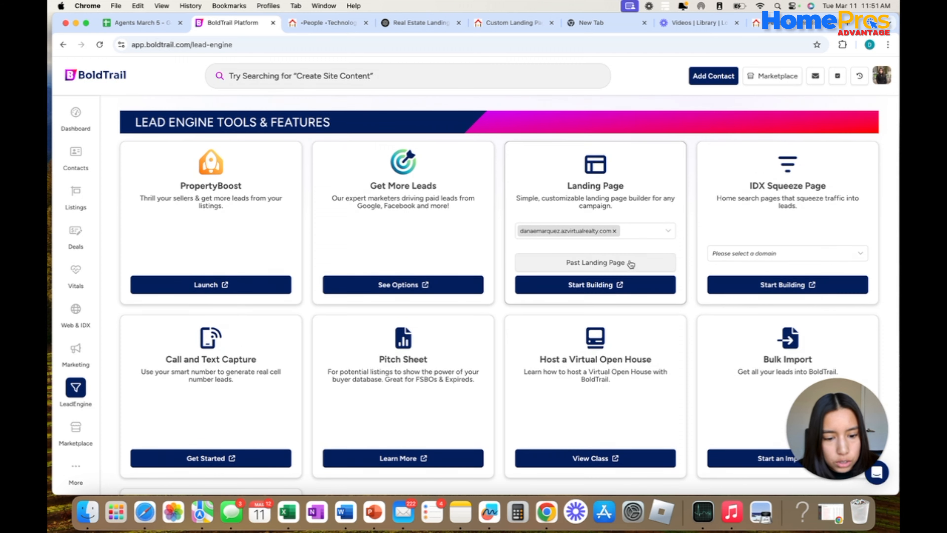
{"action": "left_click", "coordinate": [630, 263]}
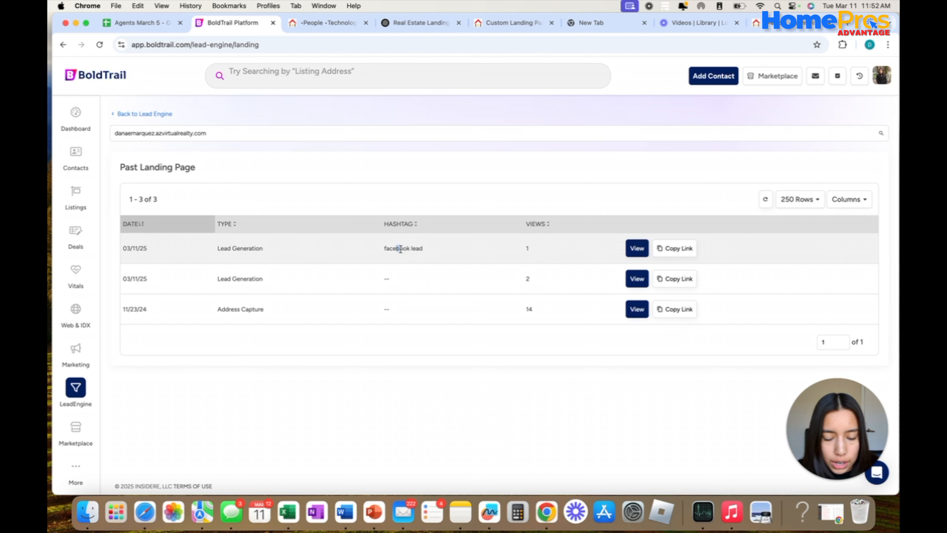
{"action": "left_click_drag", "start_coordinate": [398, 249], "coordinate": [486, 257]}
{"action": "left_click", "coordinate": [602, 252]}
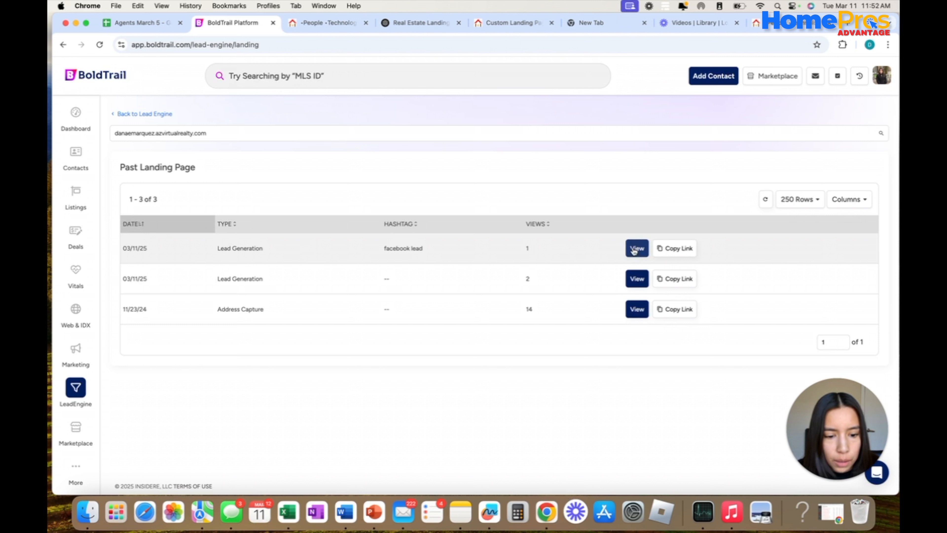
View the 03/11/25 Lead Generation page without a hashtag, examine its headline, bullet points and form fields, and return to the past landing pages.
{"action": "left_click", "coordinate": [633, 275]}
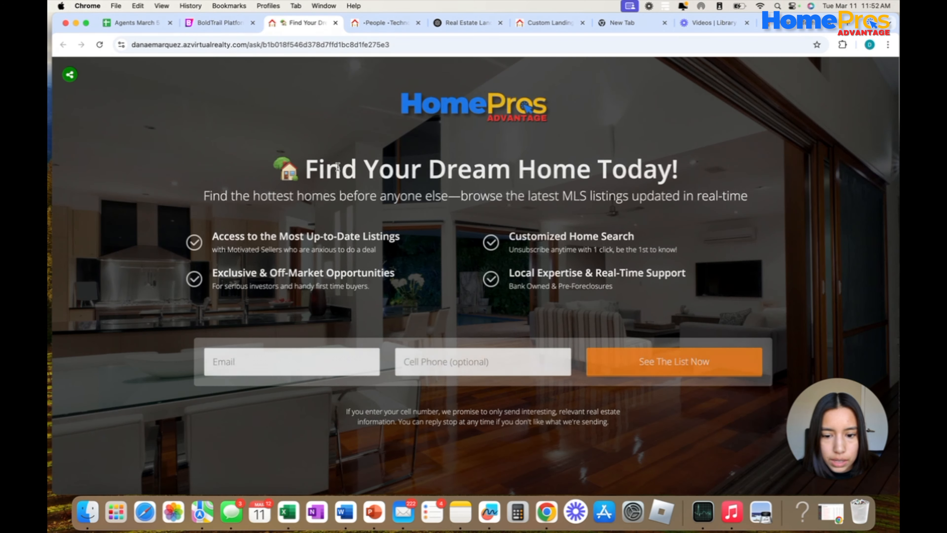
{"action": "left_click_drag", "start_coordinate": [306, 169], "coordinate": [702, 187]}
{"action": "left_click_drag", "start_coordinate": [321, 194], "coordinate": [424, 199]}
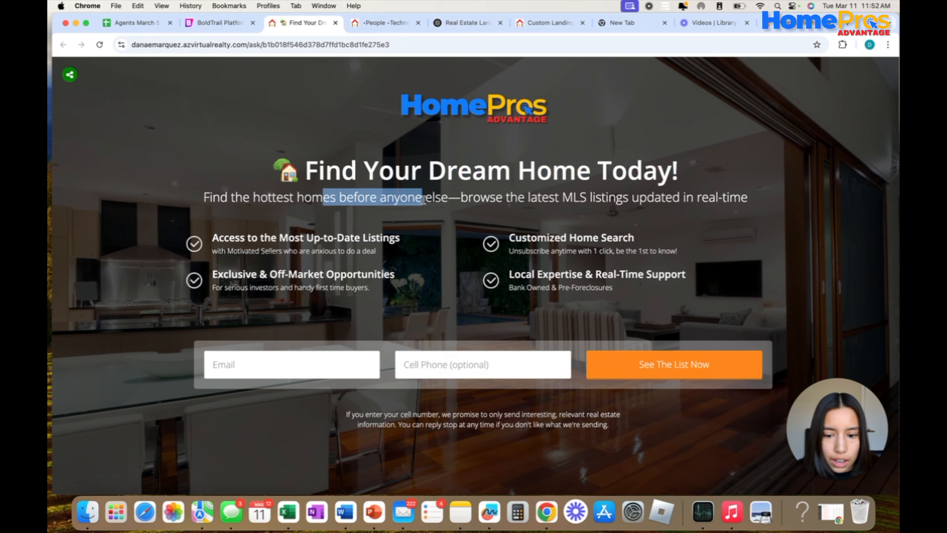
{"action": "left_click_drag", "start_coordinate": [252, 241], "coordinate": [452, 248]}
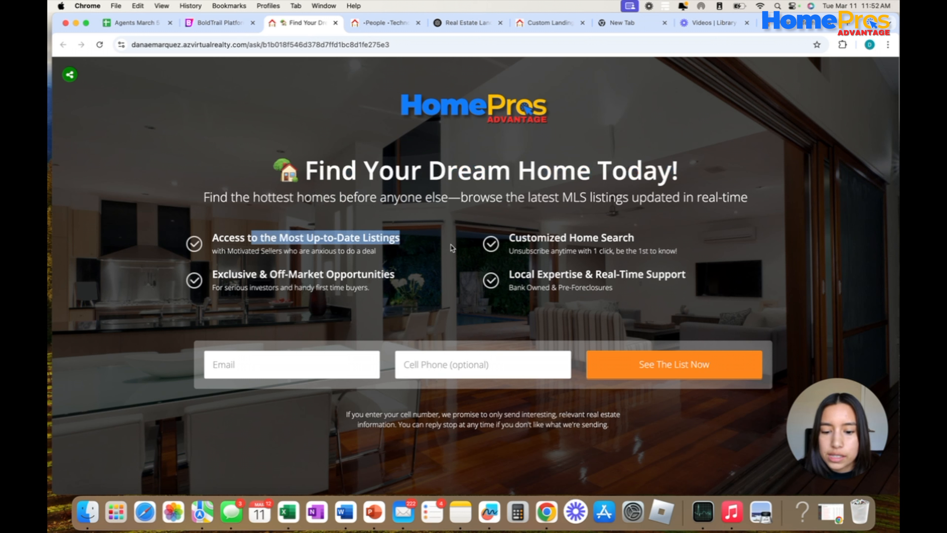
{"action": "left_click_drag", "start_coordinate": [270, 272], "coordinate": [668, 274]}
{"action": "left_click", "coordinate": [512, 274]}
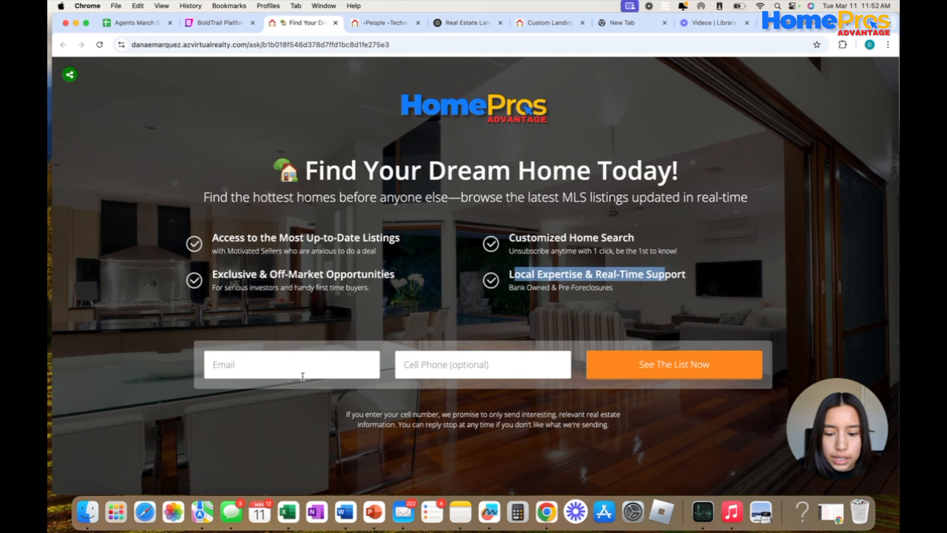
{"action": "left_click", "coordinate": [263, 365]}
{"action": "left_click", "coordinate": [420, 367]}
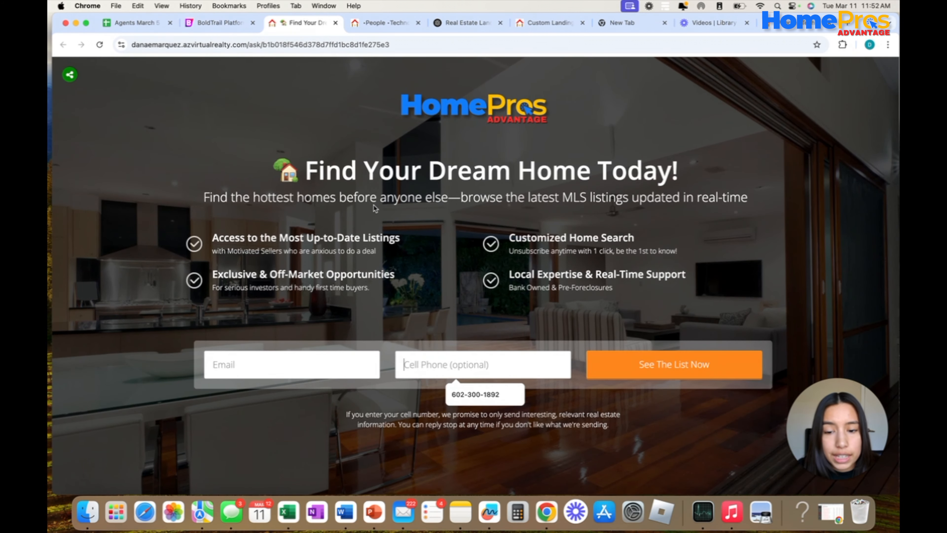
{"action": "left_click", "coordinate": [220, 21]}
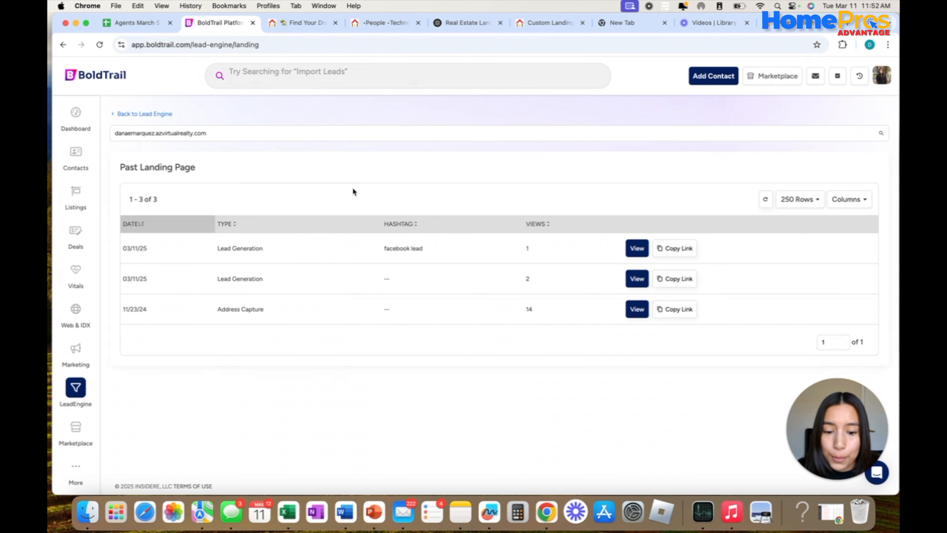